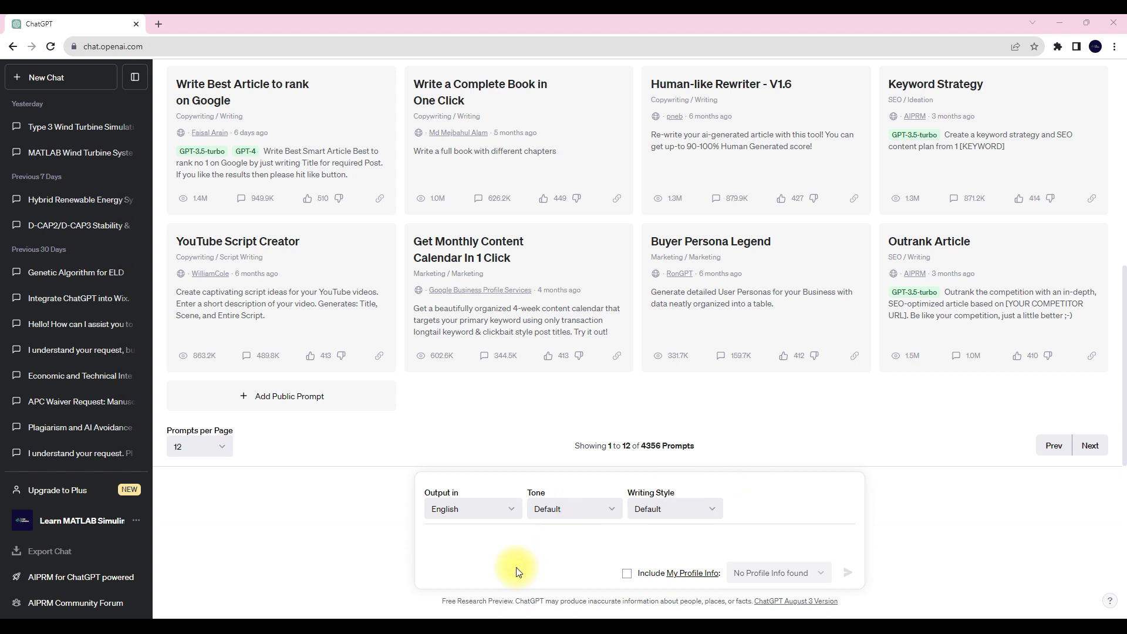
# - Write and send a prompt asking for MATLAB economic load dispatch code for three generators, correcting 'dispatch' and 'MATLAB'
pyautogui.click(493, 545)
pyautogui.write('write')
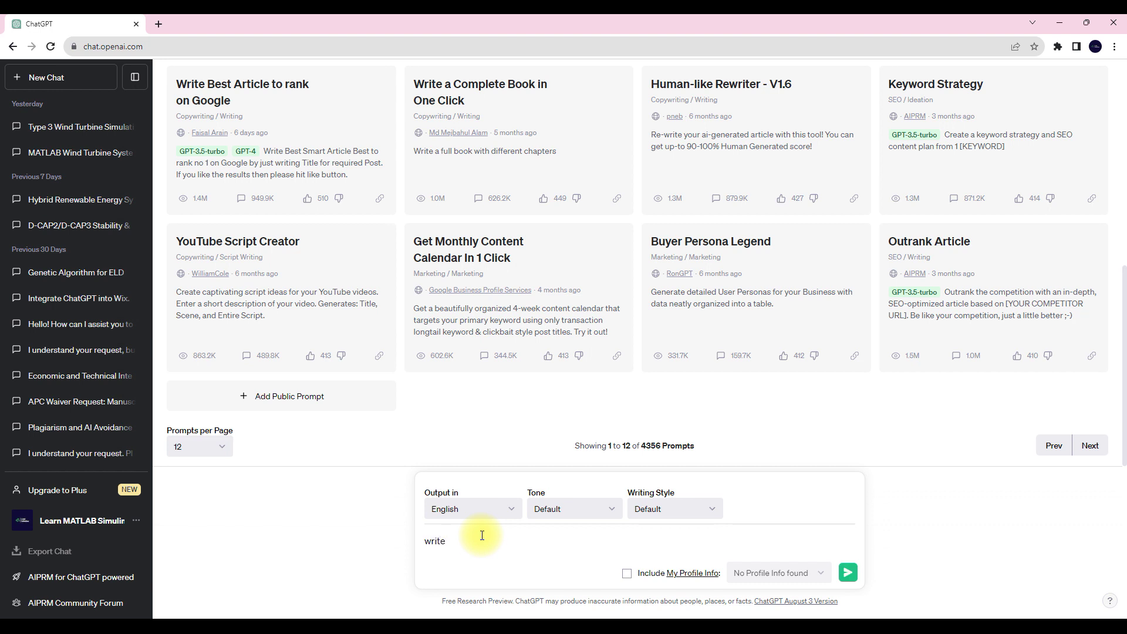
pyautogui.write(' matlab c')
pyautogui.write('ode for ')
pyautogui.write('ec')
pyautogui.write('onomic ')
pyautogui.write('load disp')
pyautogui.write('tach b')
pyautogui.write('of three')
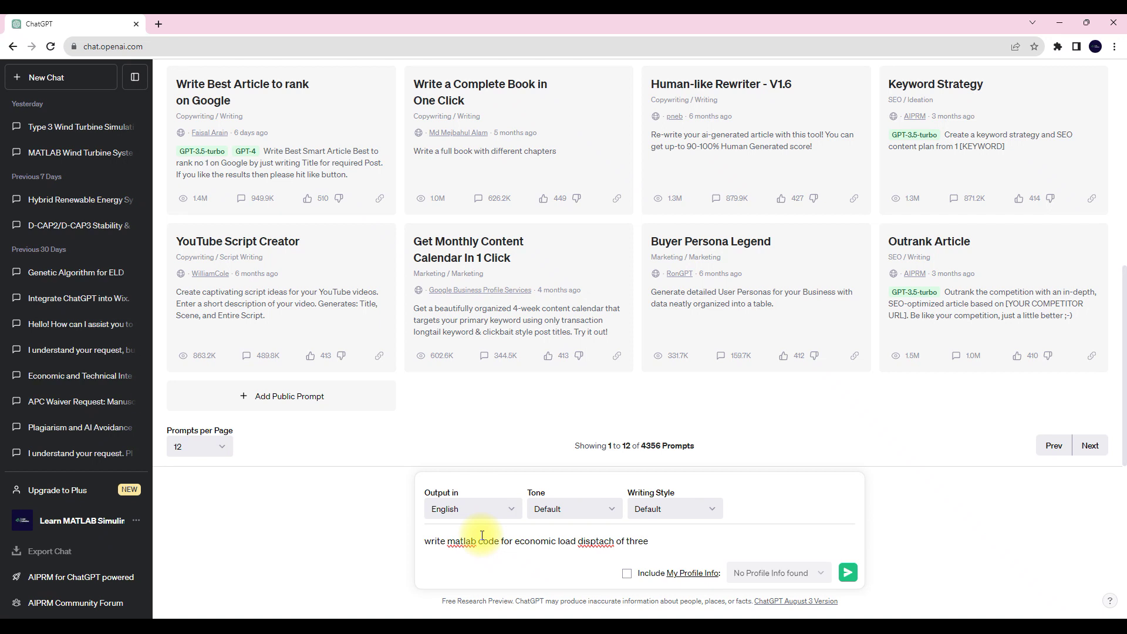
pyautogui.write(' f generator')
pyautogui.write(' system')
pyautogui.rightClick(595, 541)
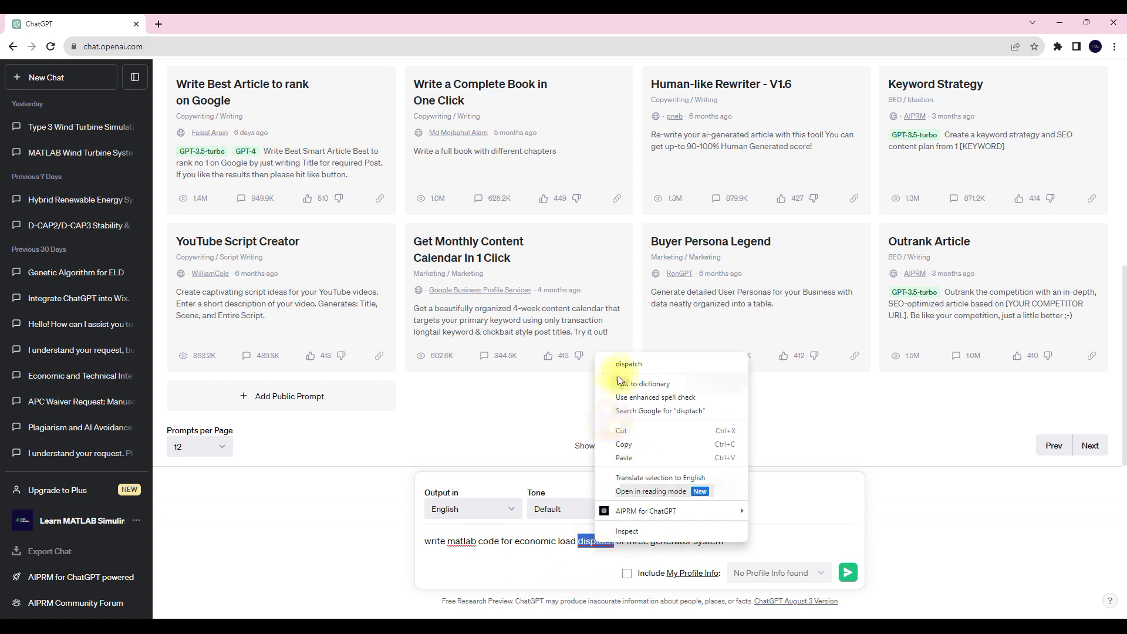
pyautogui.click(624, 359)
pyautogui.rightClick(462, 540)
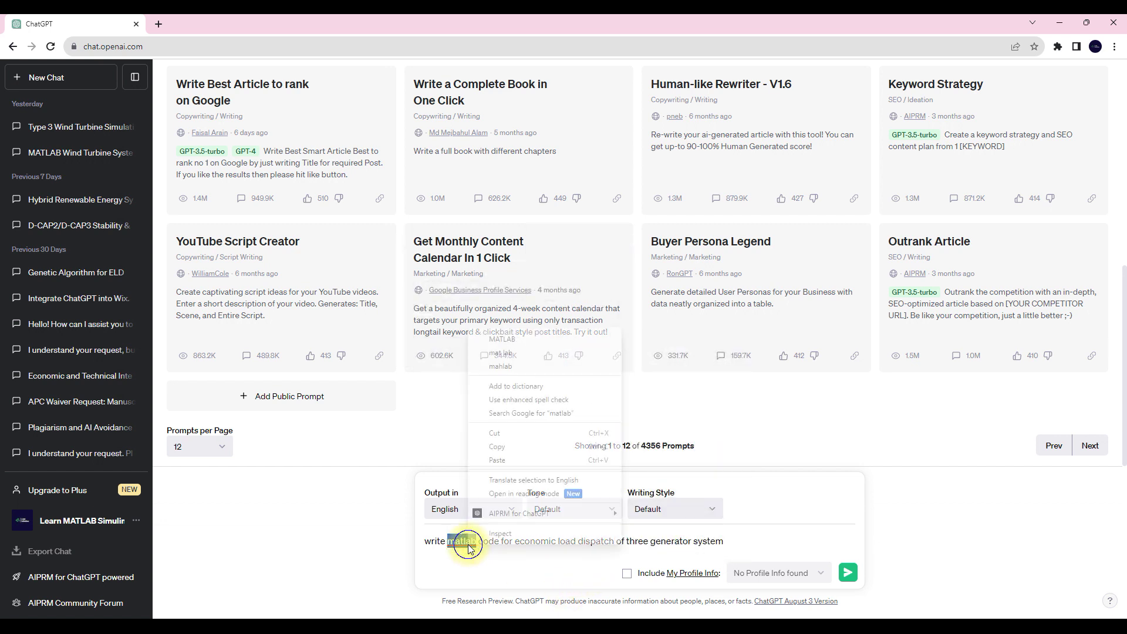
pyautogui.click(509, 343)
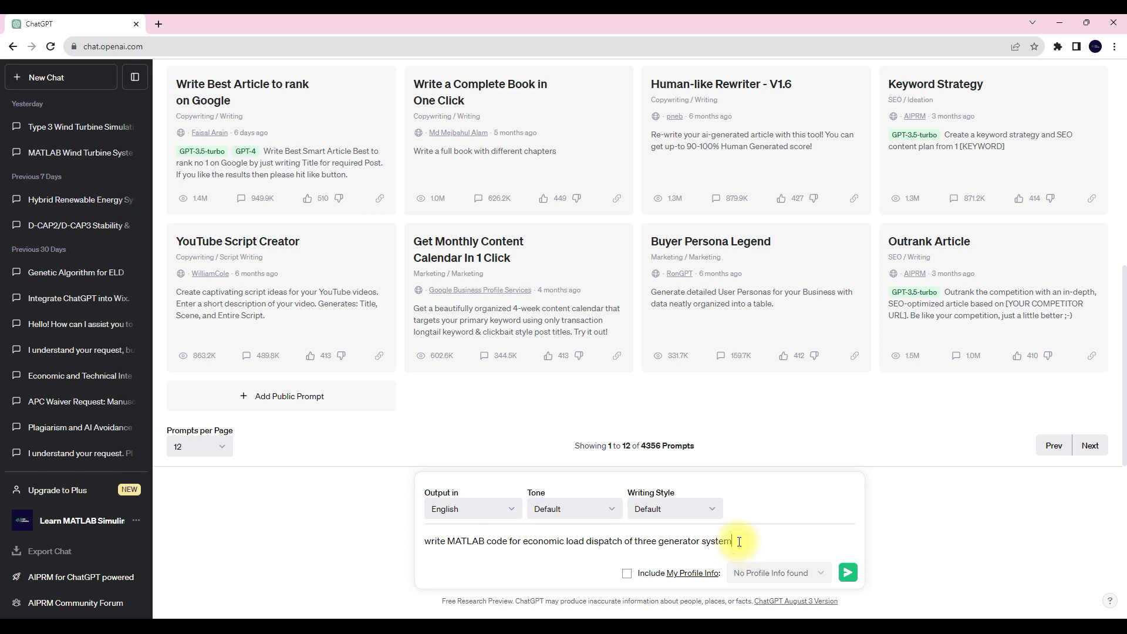
pyautogui.write('?')
pyautogui.press('Return')
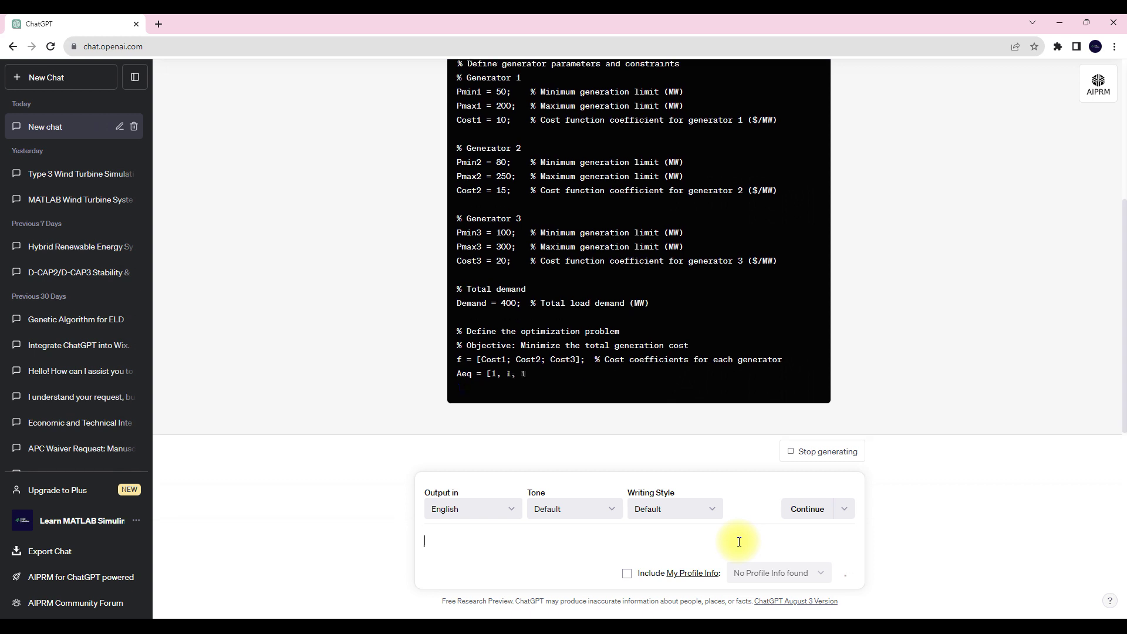
pyautogui.scroll(3, 603, 340)
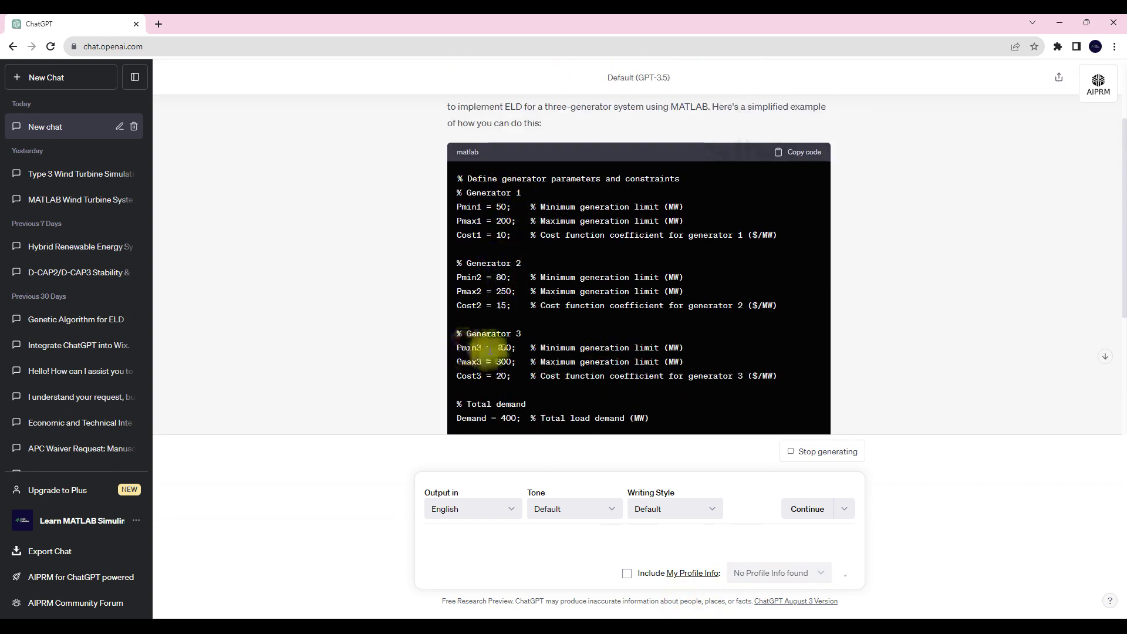
pyautogui.scroll(-2, 409, 356)
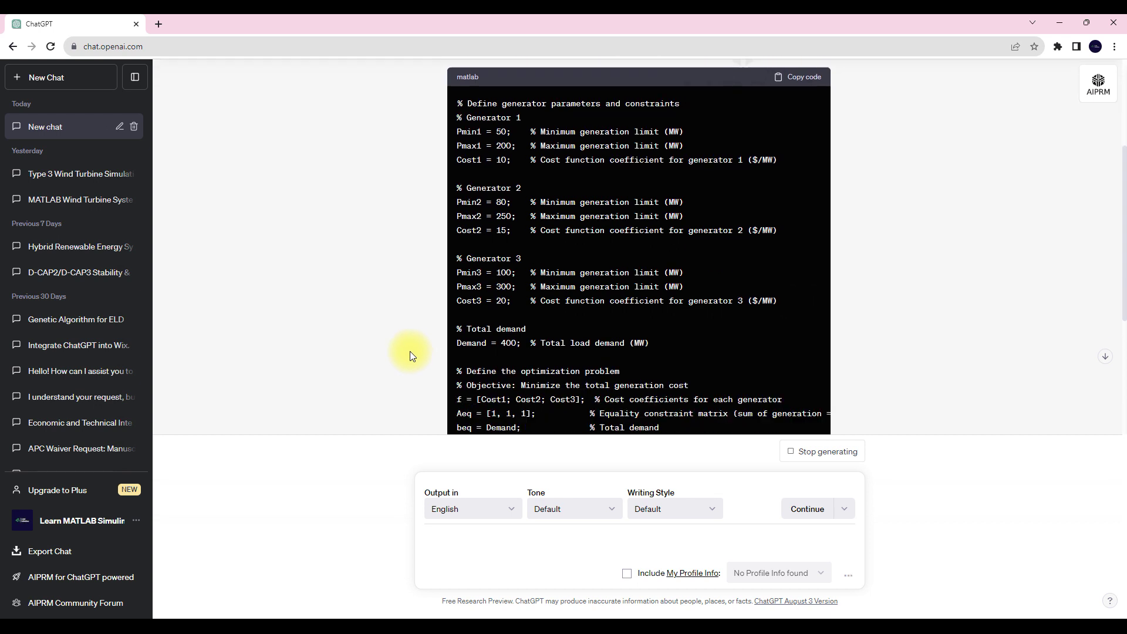
pyautogui.scroll(-1, 409, 356)
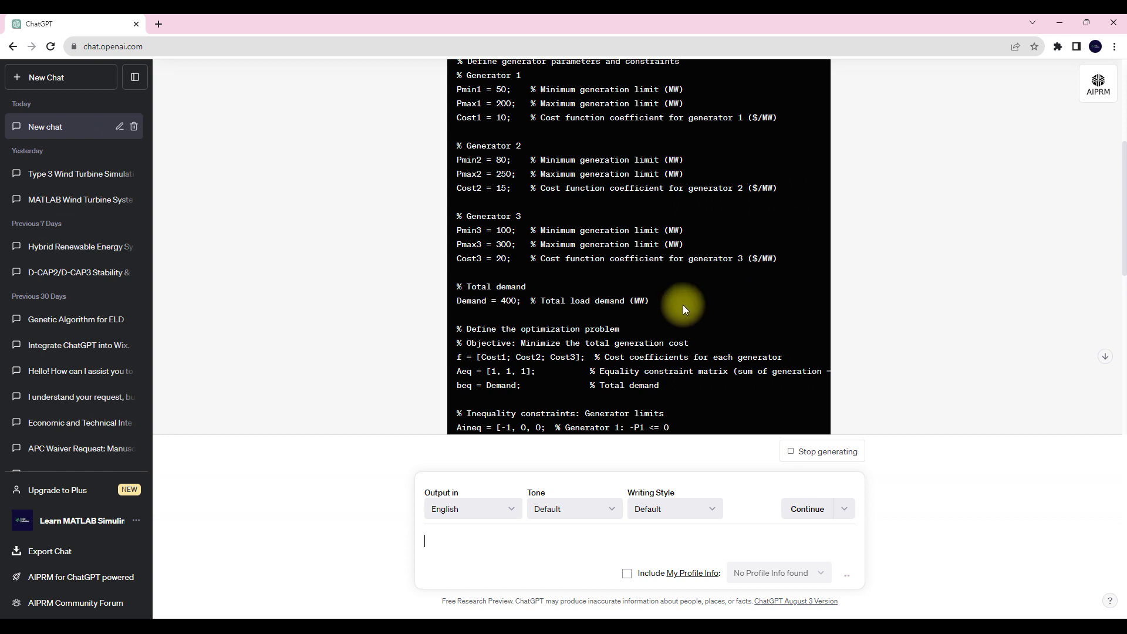
pyautogui.scroll(-2, 683, 305)
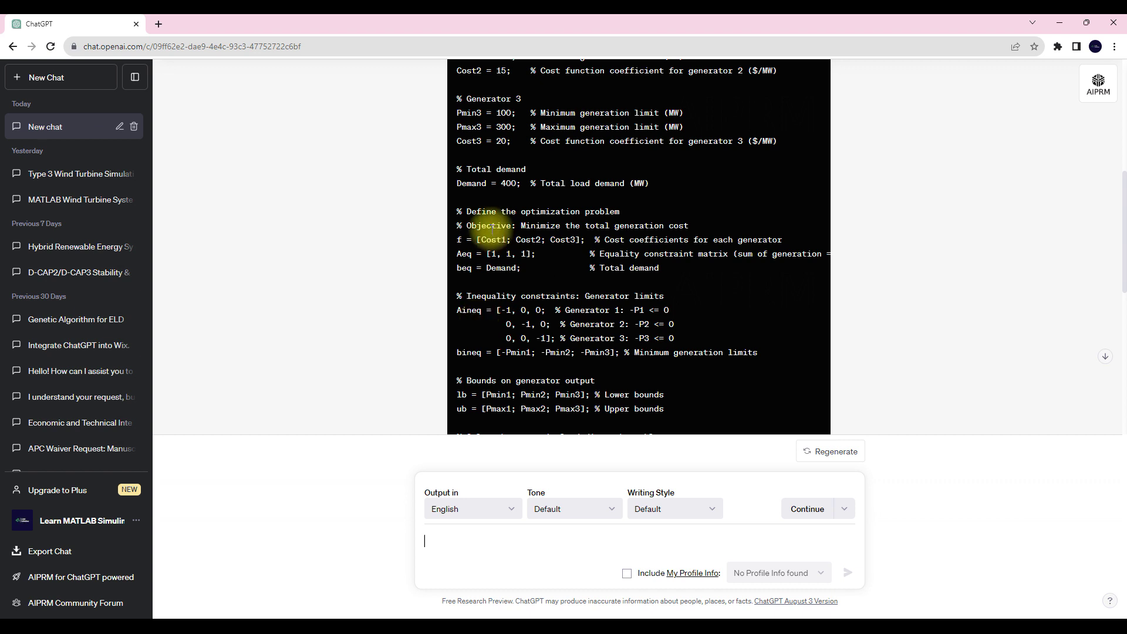
pyautogui.scroll(-3, 496, 333)
pyautogui.scroll(-3, 495, 334)
pyautogui.scroll(-1, 495, 337)
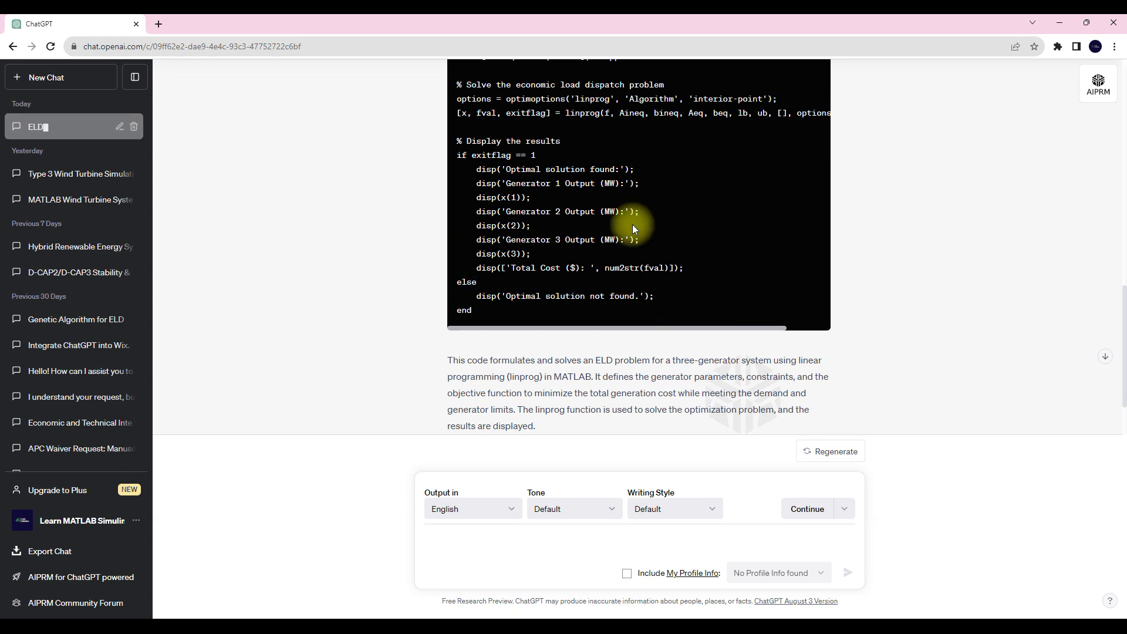
pyautogui.scroll(-1, 618, 319)
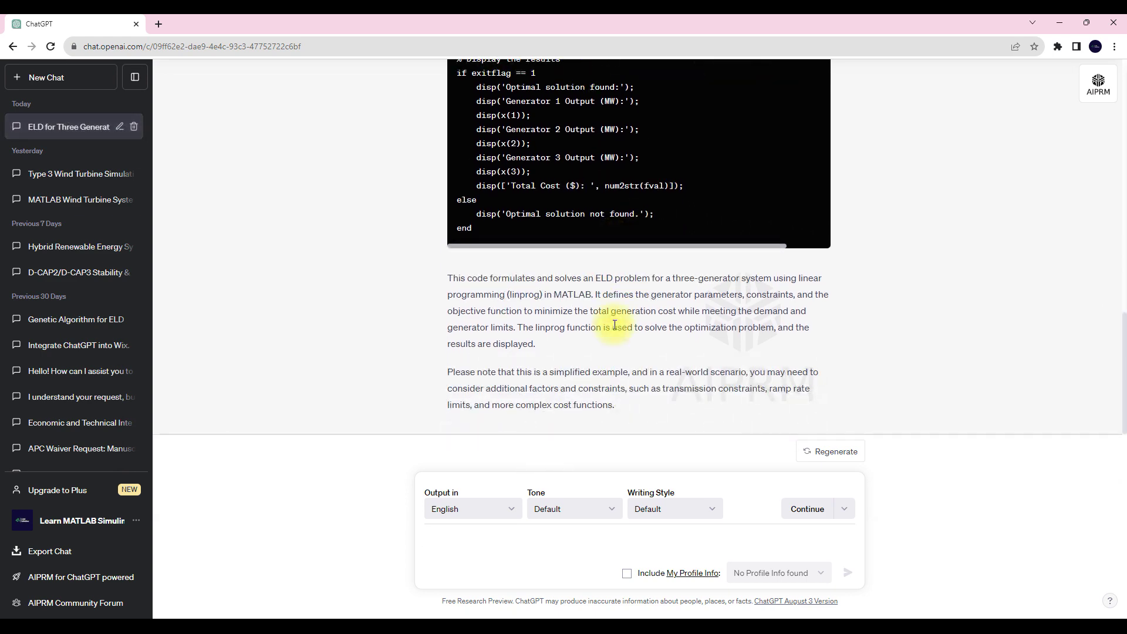
pyautogui.scroll(5, 615, 325)
pyautogui.scroll(5, 661, 300)
pyautogui.scroll(5, 749, 261)
pyautogui.scroll(5, 749, 261)
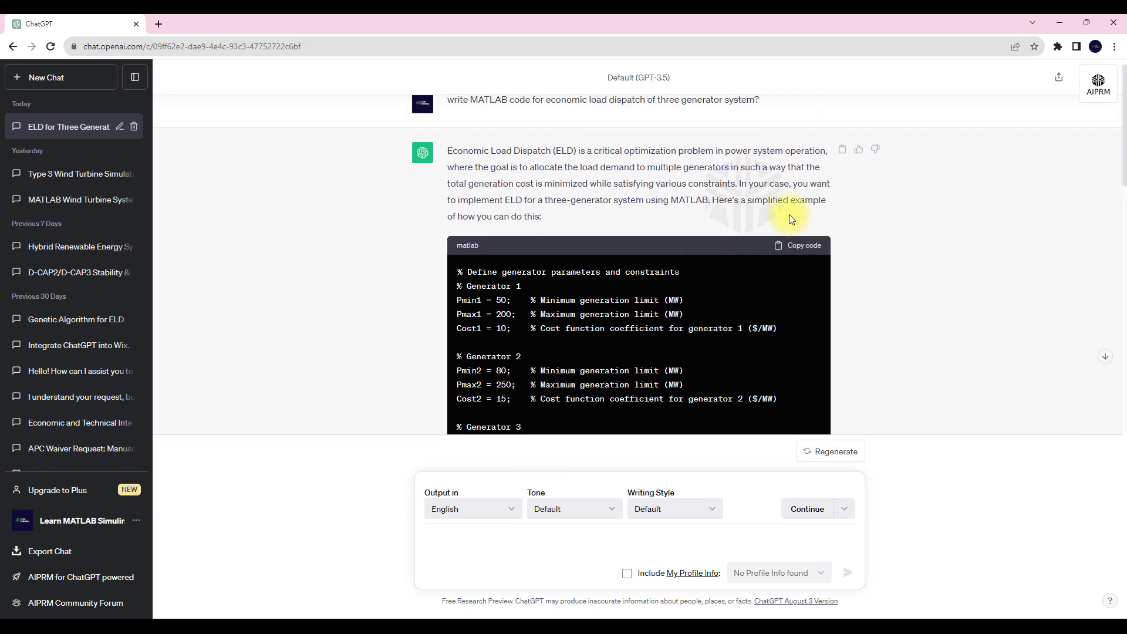
# - Copy ChatGPT's generated linprog dispatch code and bring MATLAB forward
pyautogui.click(798, 245)
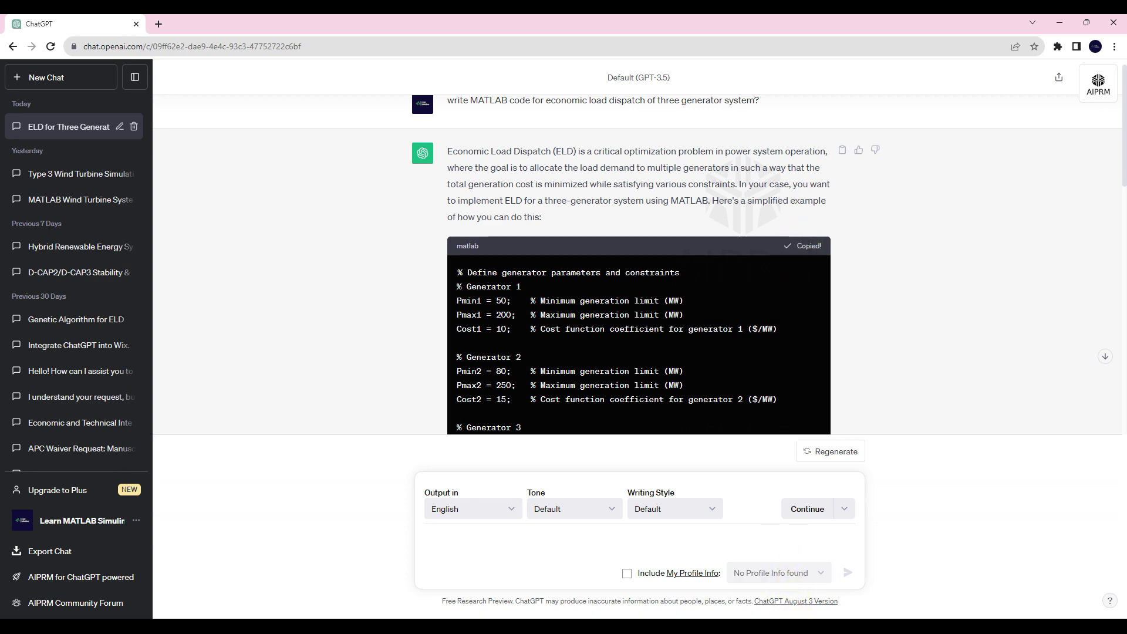
pyautogui.click(743, 566)
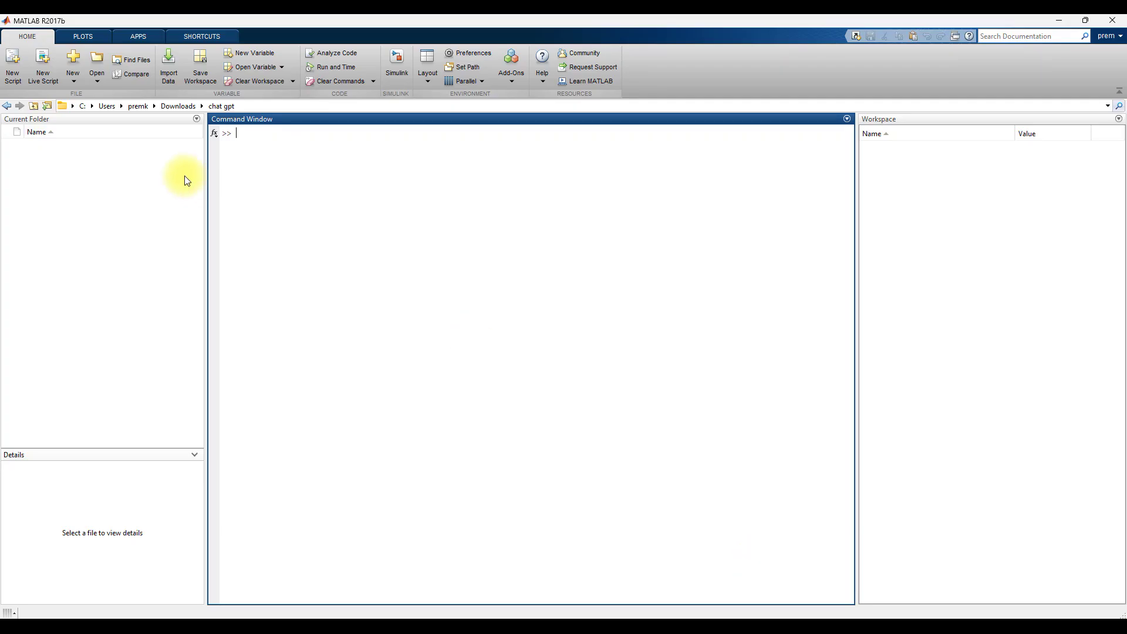
# - Paste the dispatch code into a new script, save it as Untitled.m and run it for a total cost of 5500
pyautogui.click(12, 64)
pyautogui.click(291, 159)
pyautogui.hotkey('ctrl', 'v')
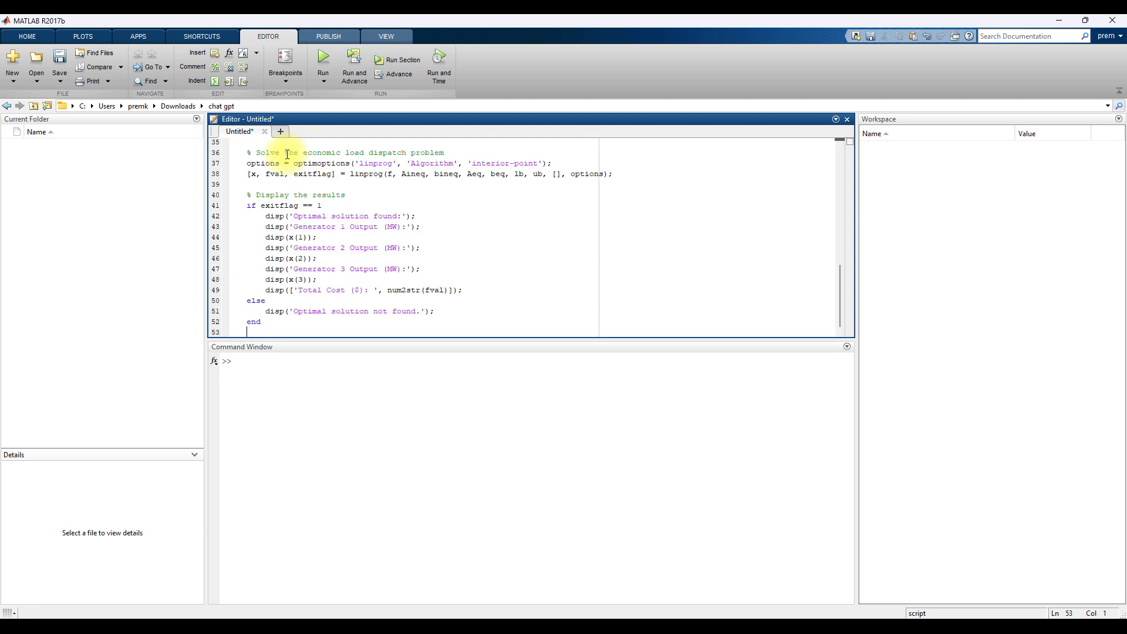
pyautogui.scroll(4, 288, 155)
pyautogui.scroll(4, 353, 229)
pyautogui.scroll(4, 353, 229)
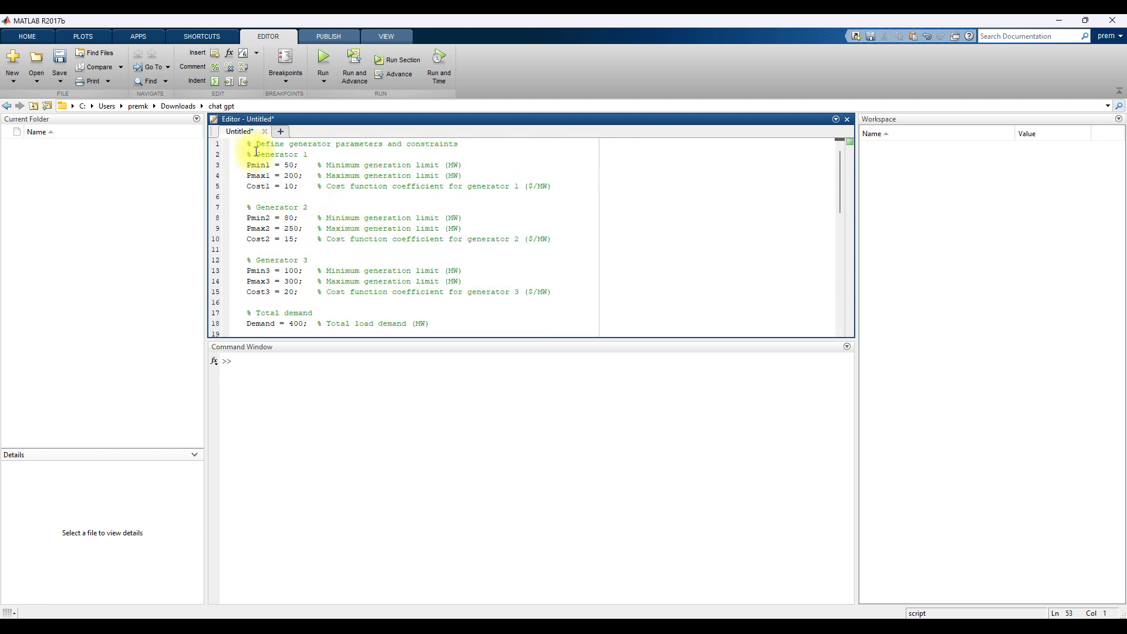
pyautogui.click(325, 58)
pyautogui.click(458, 322)
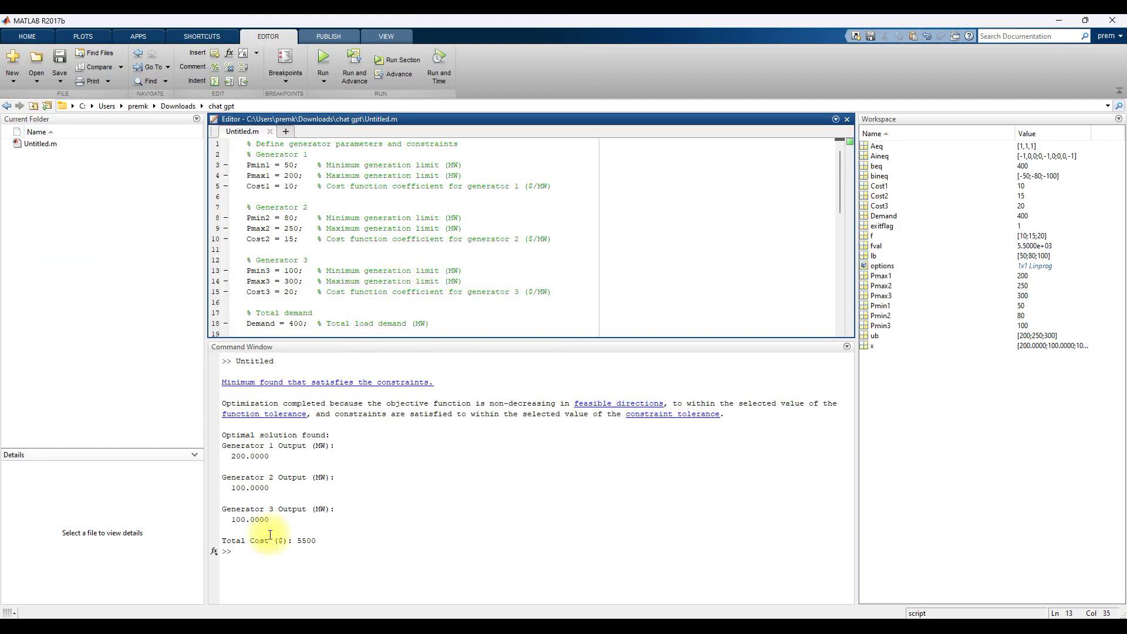
pyautogui.click(300, 260)
pyautogui.scroll(-2, 304, 264)
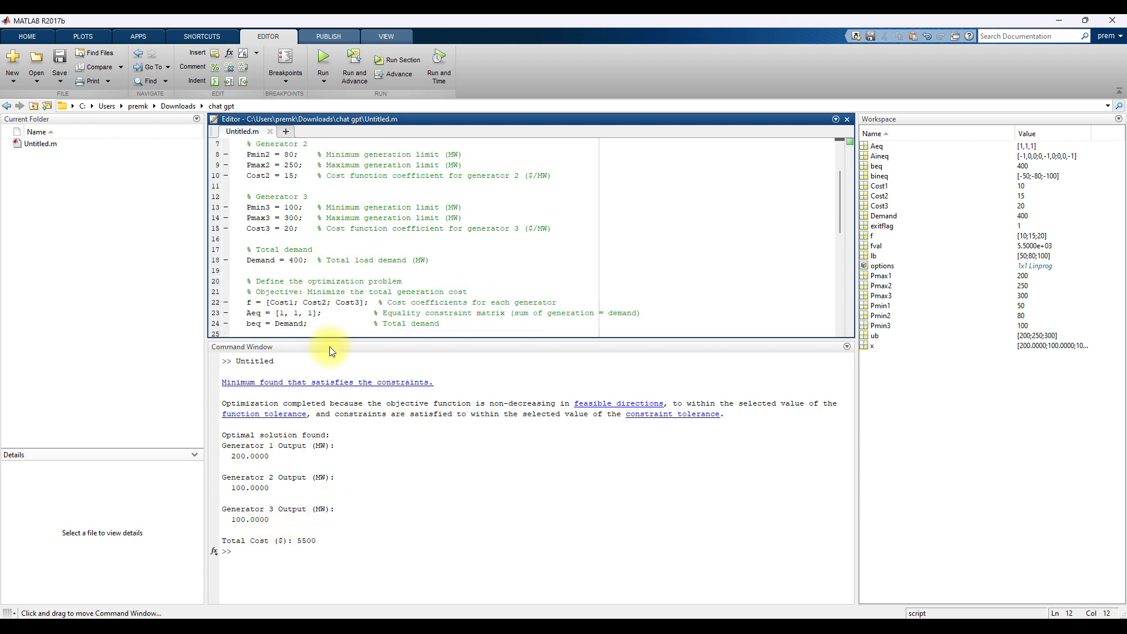
# - Review the demand, objective and constraint lines and bring up the linprog help describing linear programming problems
pyautogui.moveTo(330, 342); pyautogui.dragTo(330, 460)
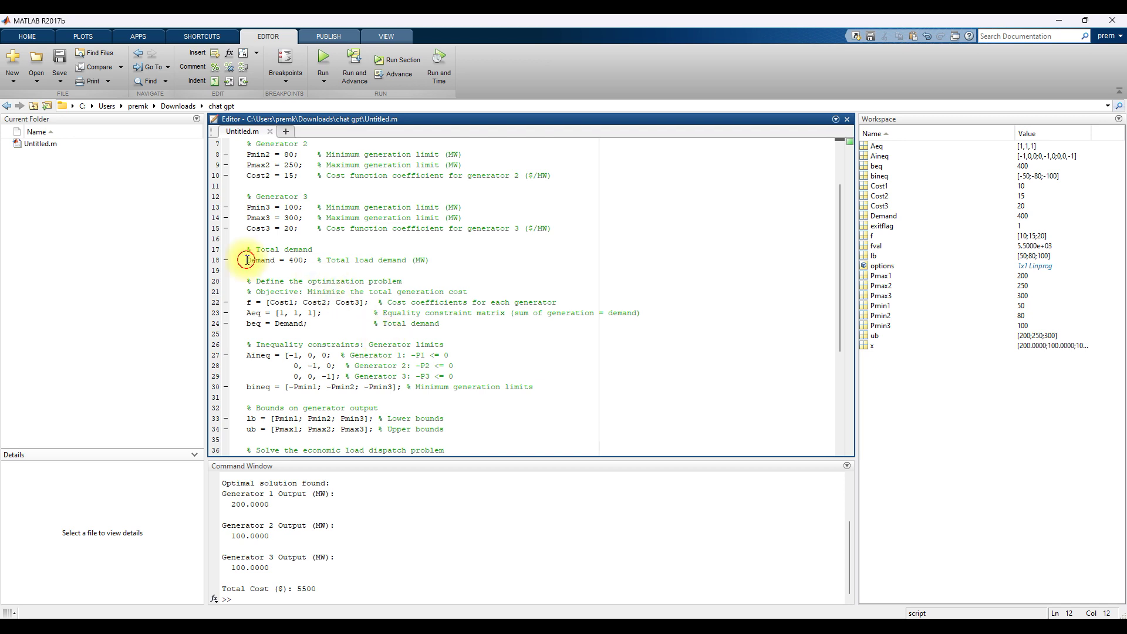
pyautogui.moveTo(247, 260); pyautogui.dragTo(445, 263)
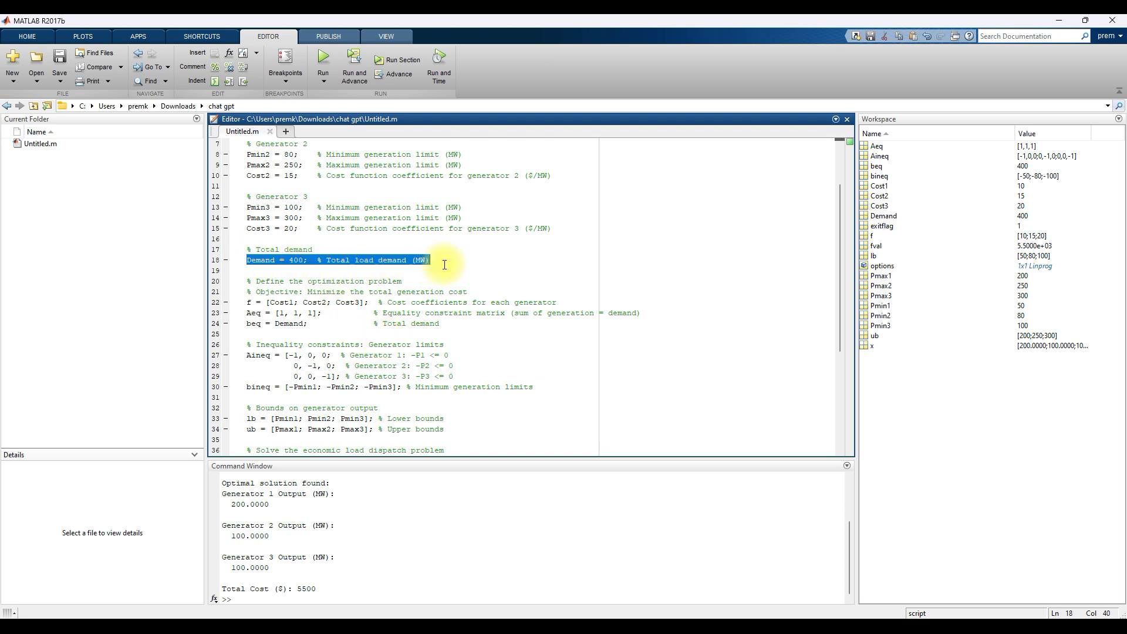
pyautogui.scroll(-2, 423, 344)
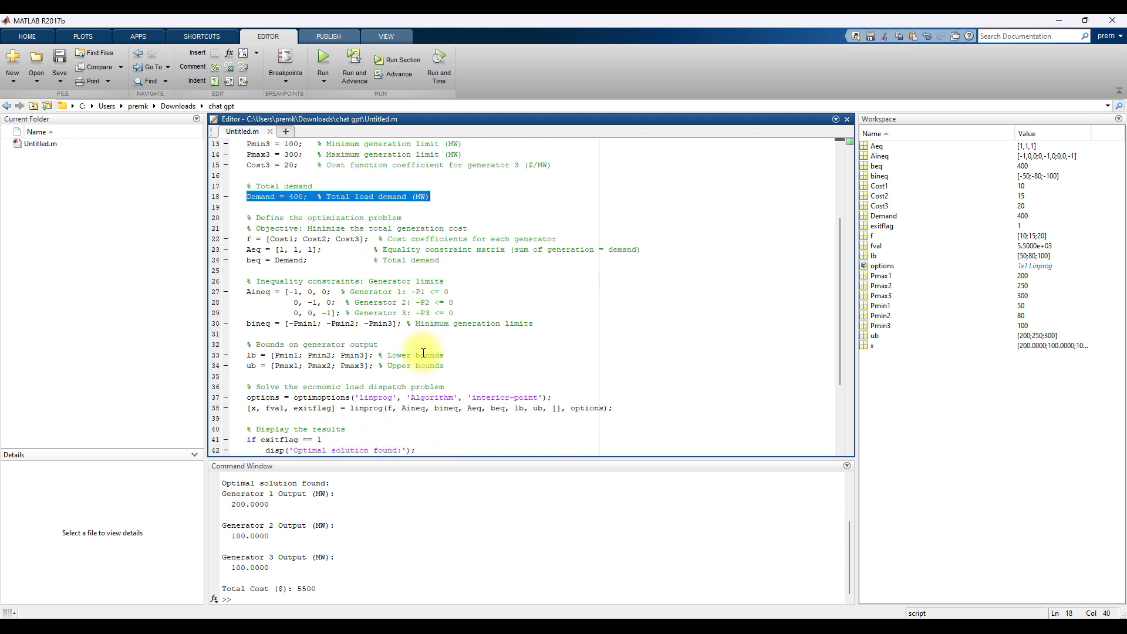
pyautogui.moveTo(247, 238)
pyautogui.mouseDown()
pyautogui.moveTo(573, 246)
pyautogui.moveTo(583, 380)
pyautogui.mouseUp()
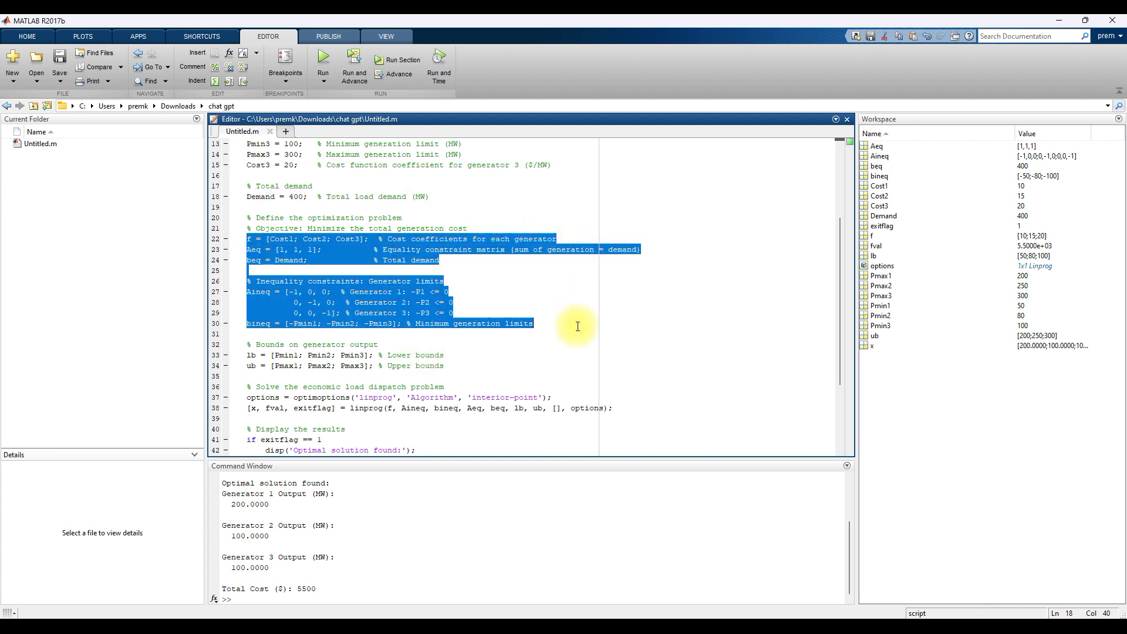
pyautogui.scroll(-4, 583, 380)
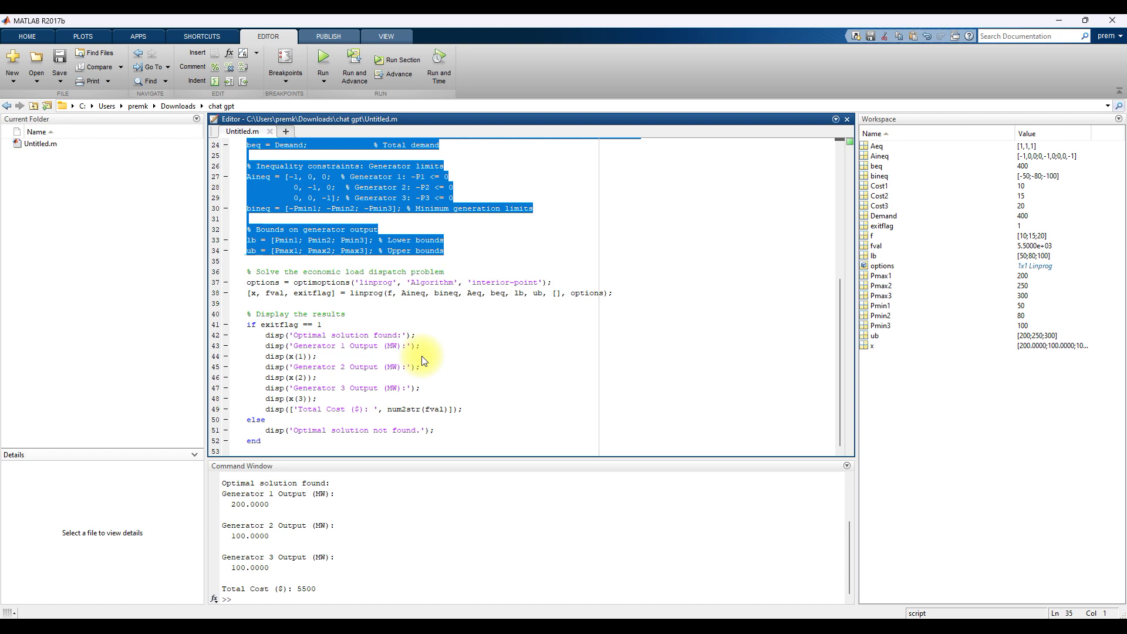
pyautogui.click(378, 294)
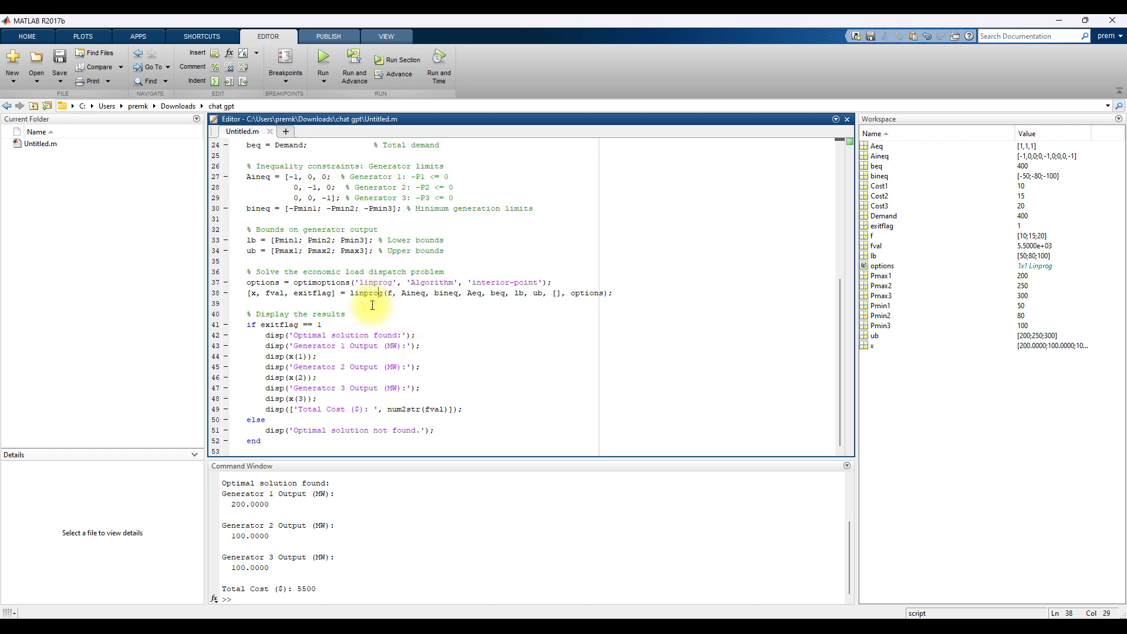
pyautogui.rightClick(373, 293)
pyautogui.press('Escape')
pyautogui.press('F1')
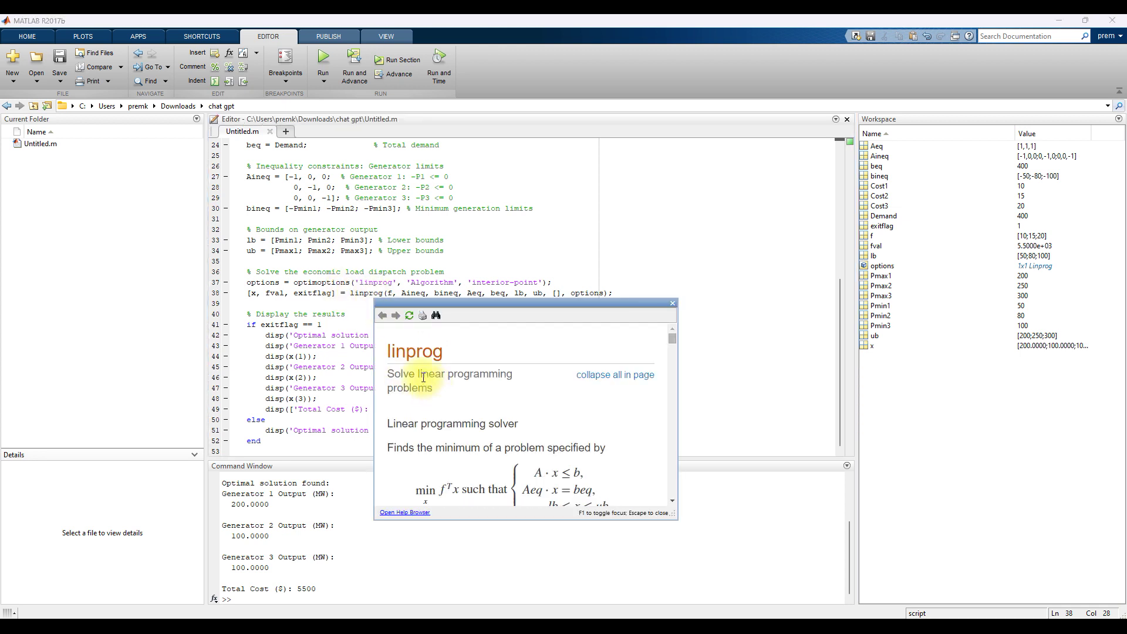
pyautogui.moveTo(422, 374); pyautogui.dragTo(455, 390)
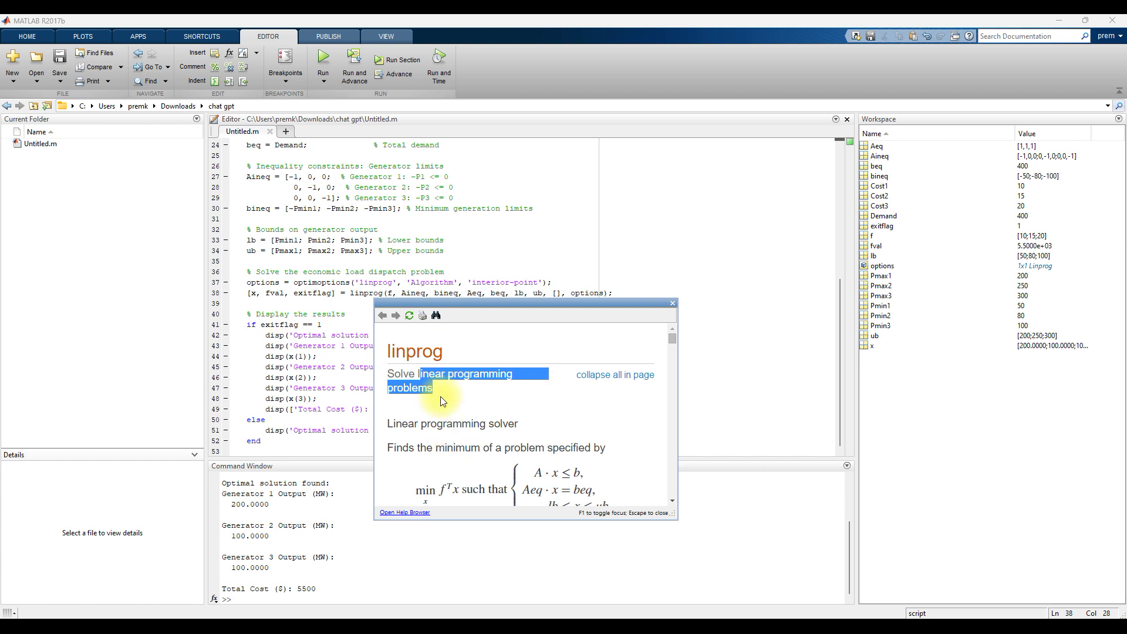
# - Close the Untitled.m script and return to the ChatGPT browser window
pyautogui.click(309, 282)
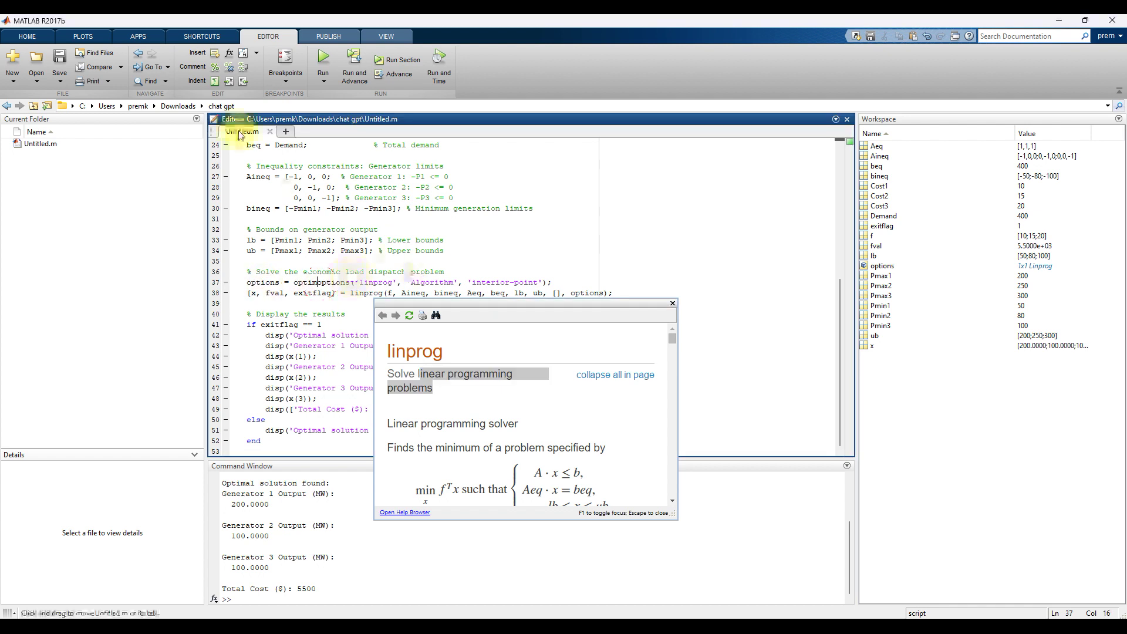
pyautogui.click(269, 131)
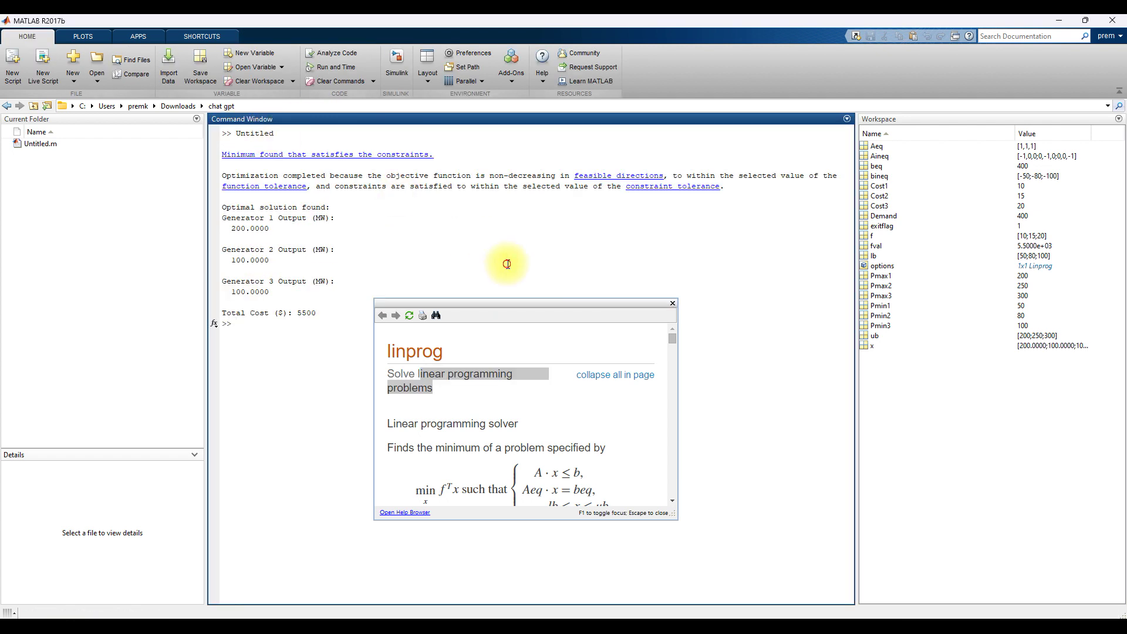
pyautogui.moveTo(783, 617)
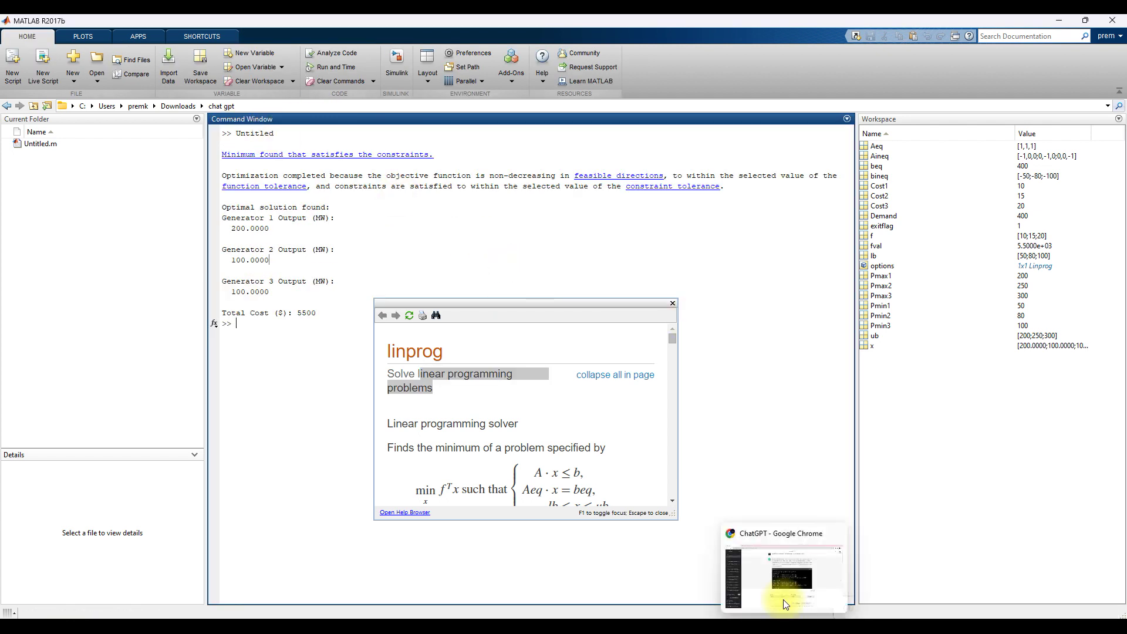
pyautogui.click(784, 577)
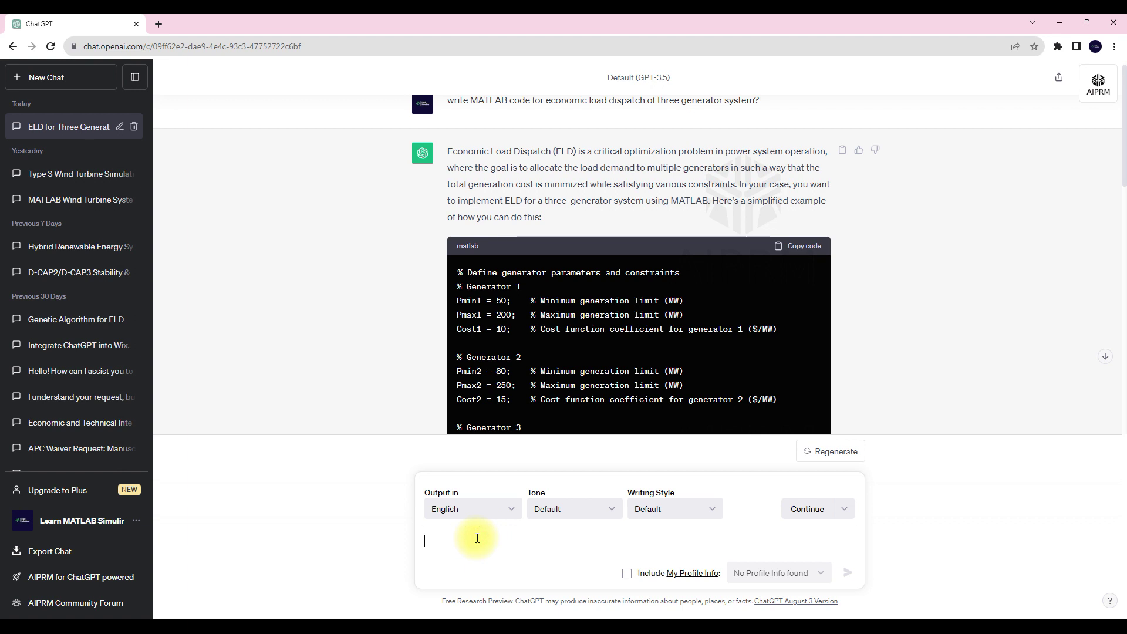
pyautogui.write('write')
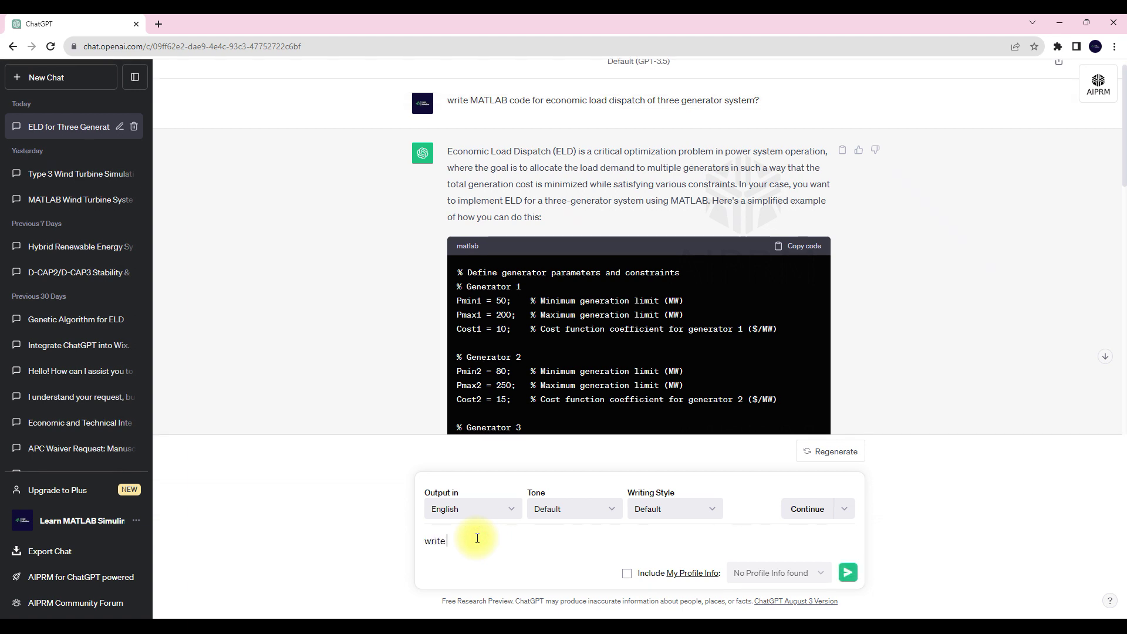
pyautogui.write(' code for eco')
pyautogui.write('nomic l')
pyautogui.write('oad disp')
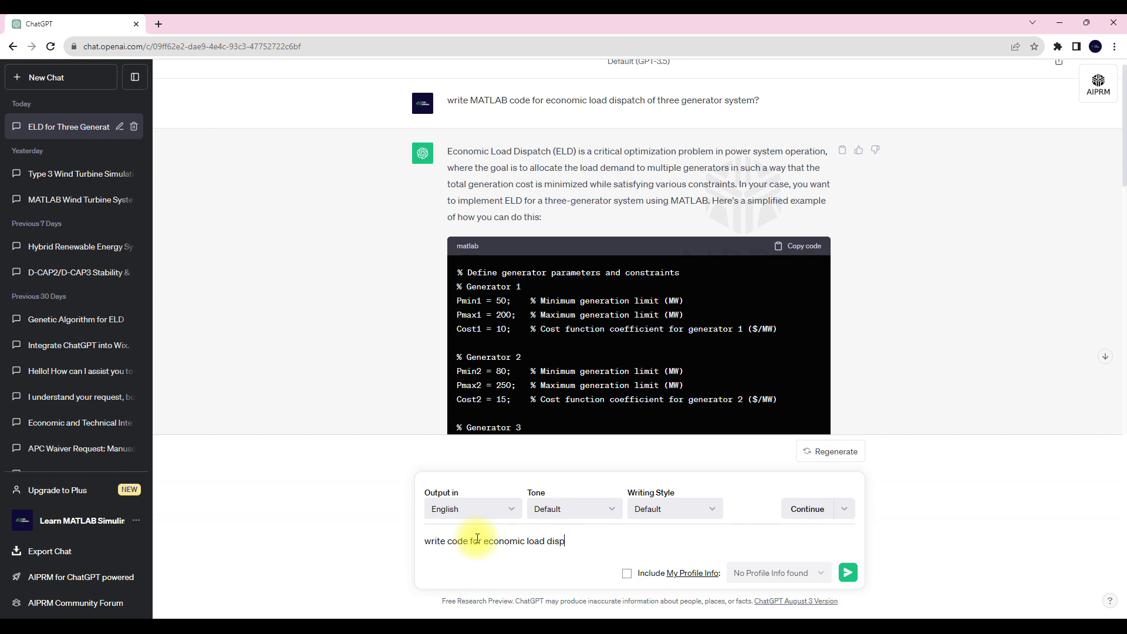
pyautogui.write('atch on three')
pyautogui.write(' gen')
pyautogui.write('ne')
pyautogui.write('to')
pyautogui.write('r system')
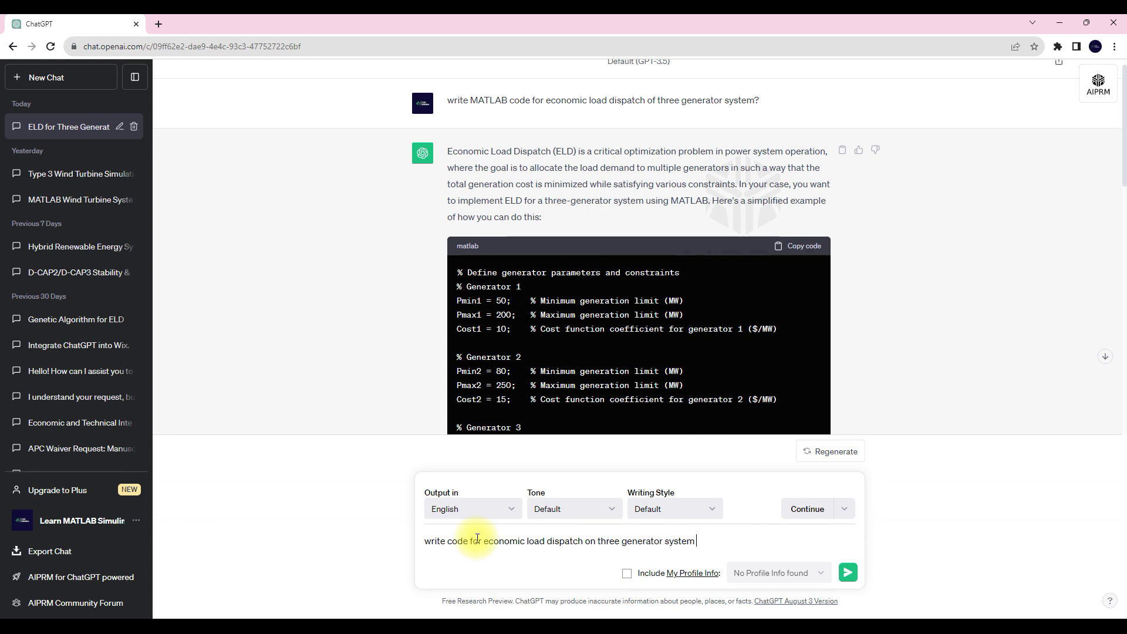
pyautogui.write(' with fuel')
pyautogui.write('equation an')
pyautogui.write('d i t should be op')
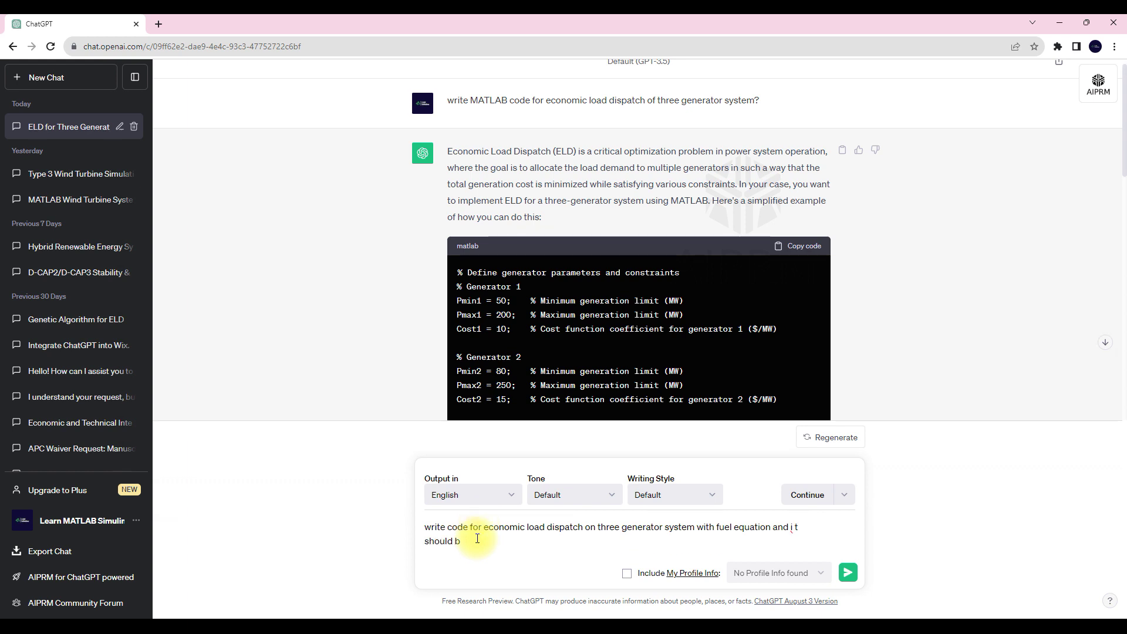
pyautogui.write('timized')
pyautogui.write(' by genetic')
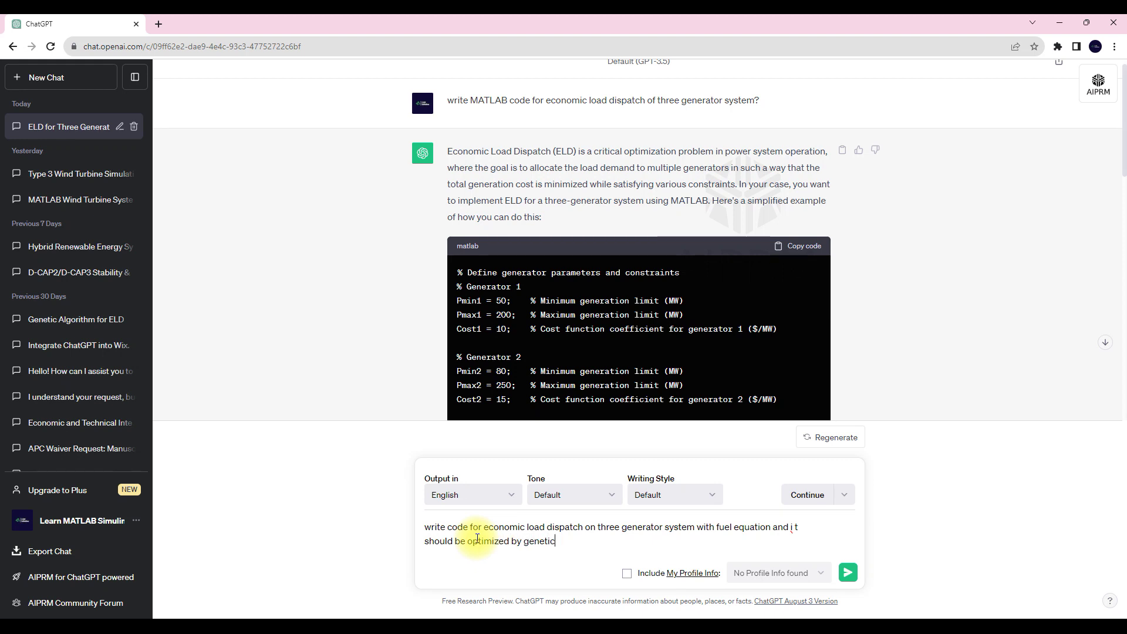
pyautogui.write(' algori')
pyautogui.write('th')
pyautogui.write('m')
# - Send the request for genetic-algorithm dispatch code with fuel cost equations for three generators
pyautogui.press('Return')
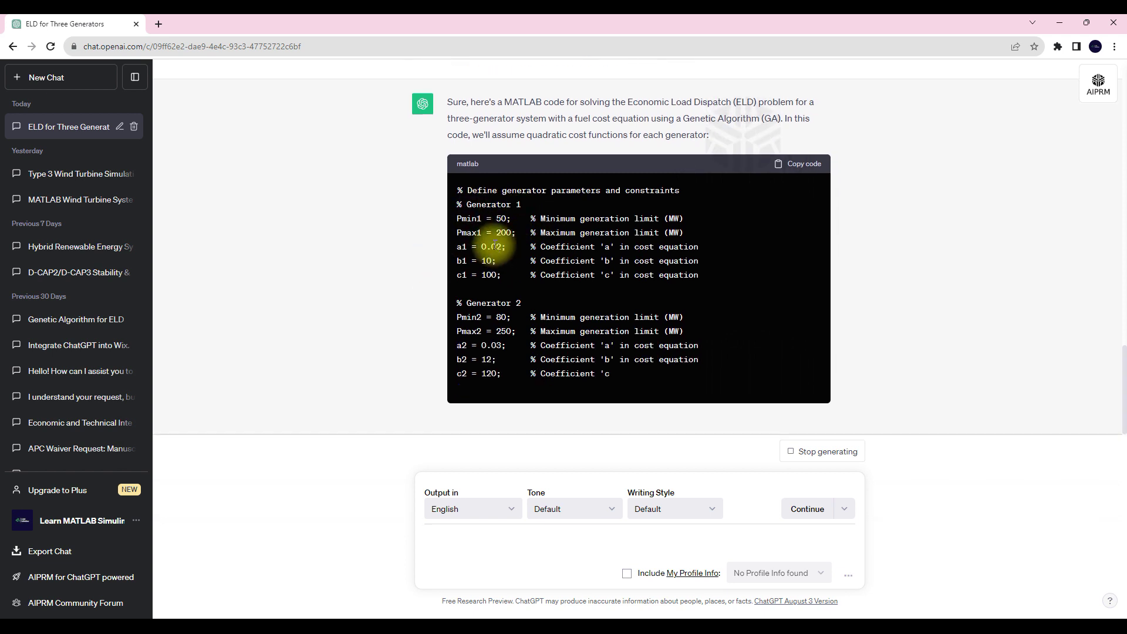
pyautogui.scroll(4, 489, 238)
pyautogui.scroll(1, 493, 246)
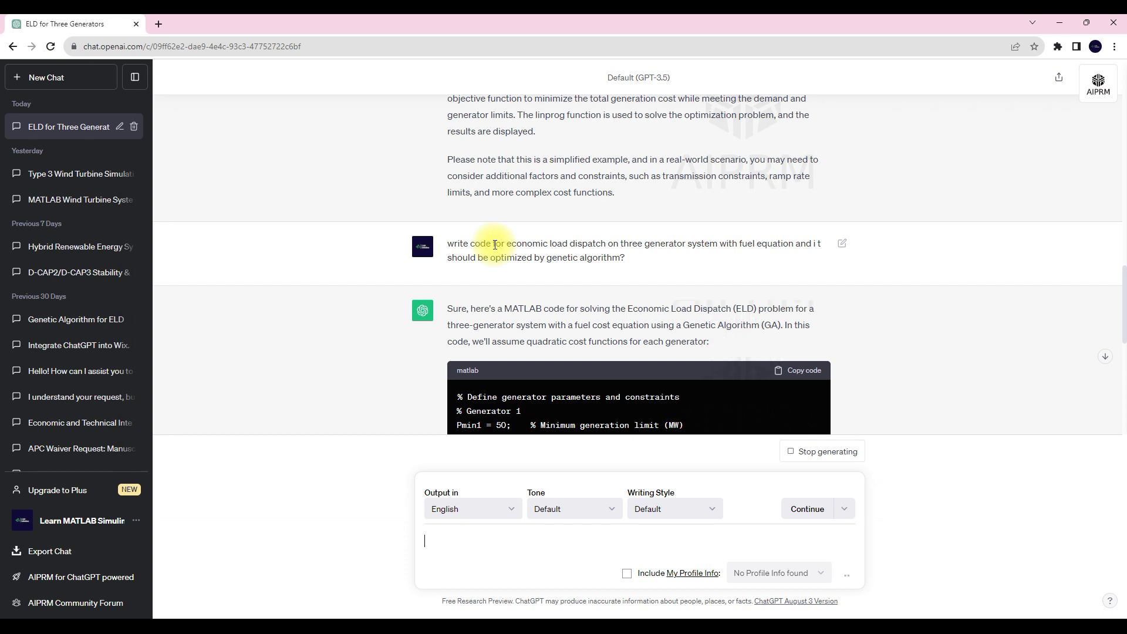
pyautogui.scroll(-3, 563, 229)
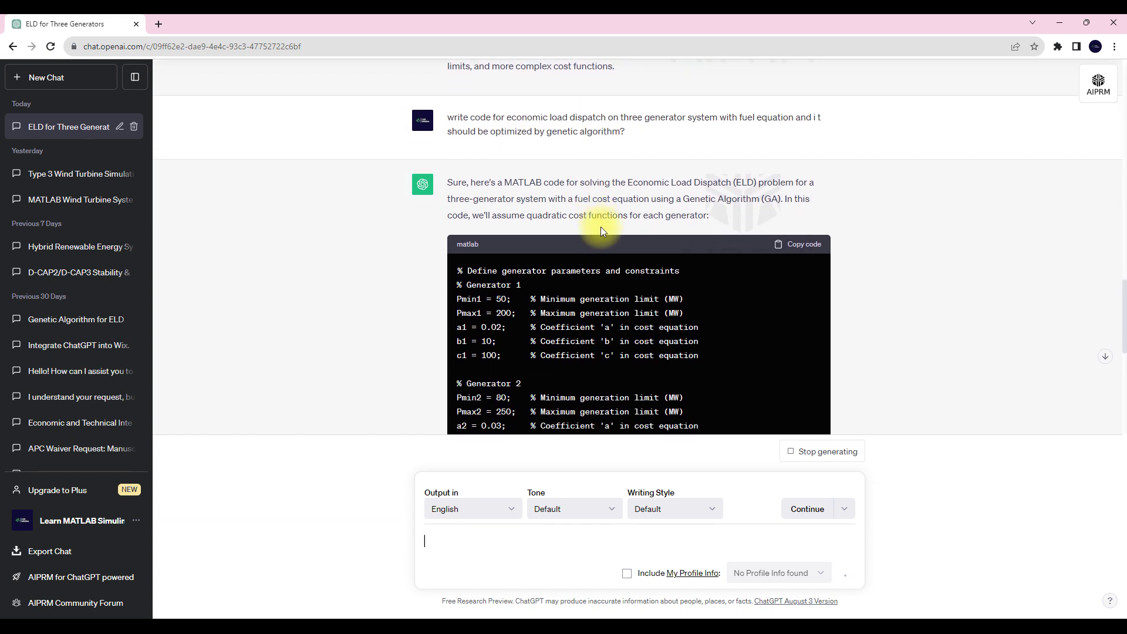
pyautogui.scroll(-2, 583, 227)
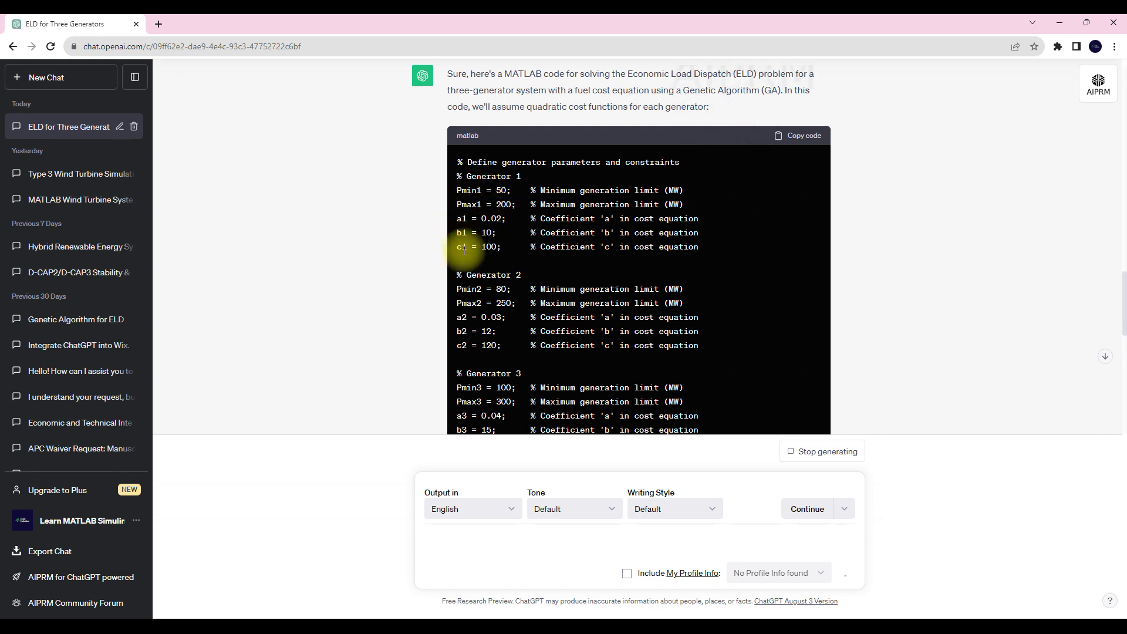
pyautogui.scroll(-2, 463, 265)
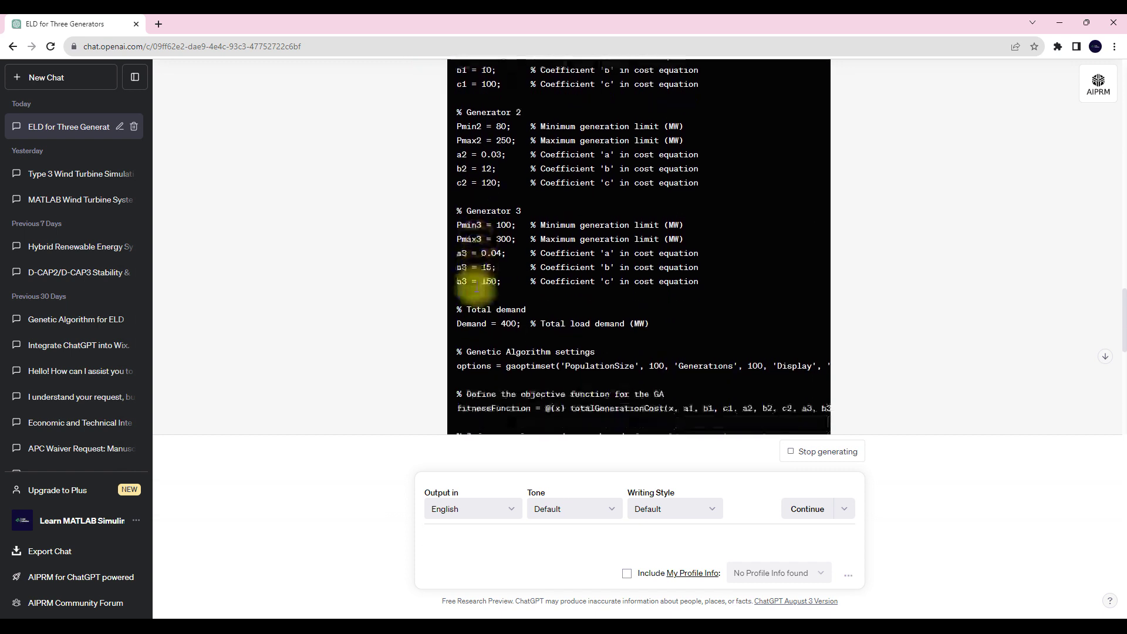
pyautogui.scroll(-1, 476, 287)
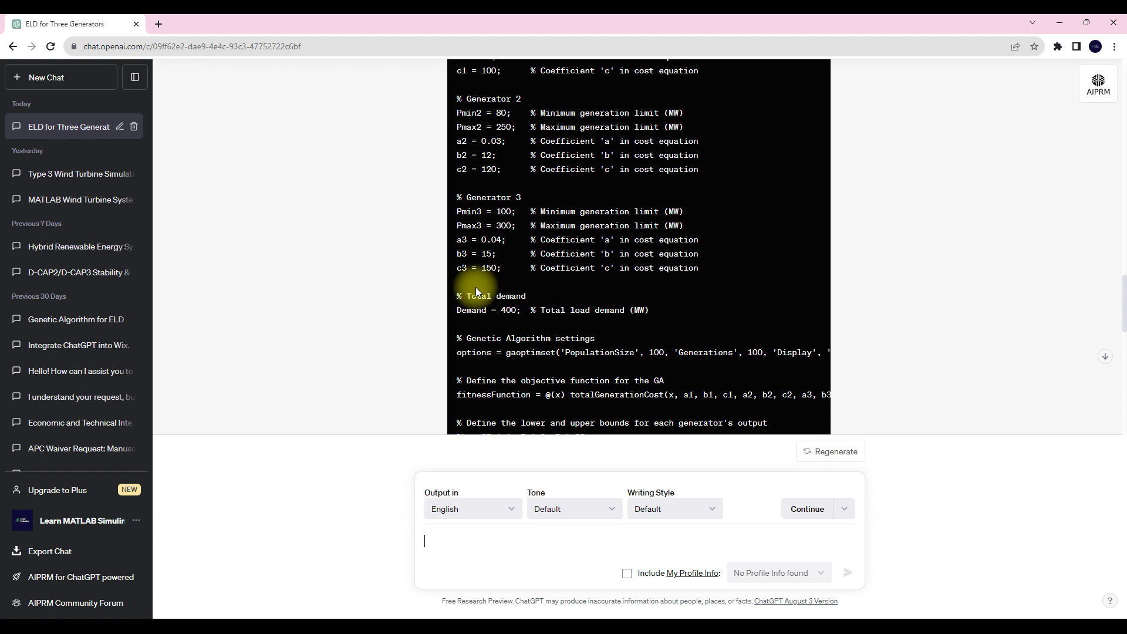
pyautogui.scroll(-2, 476, 287)
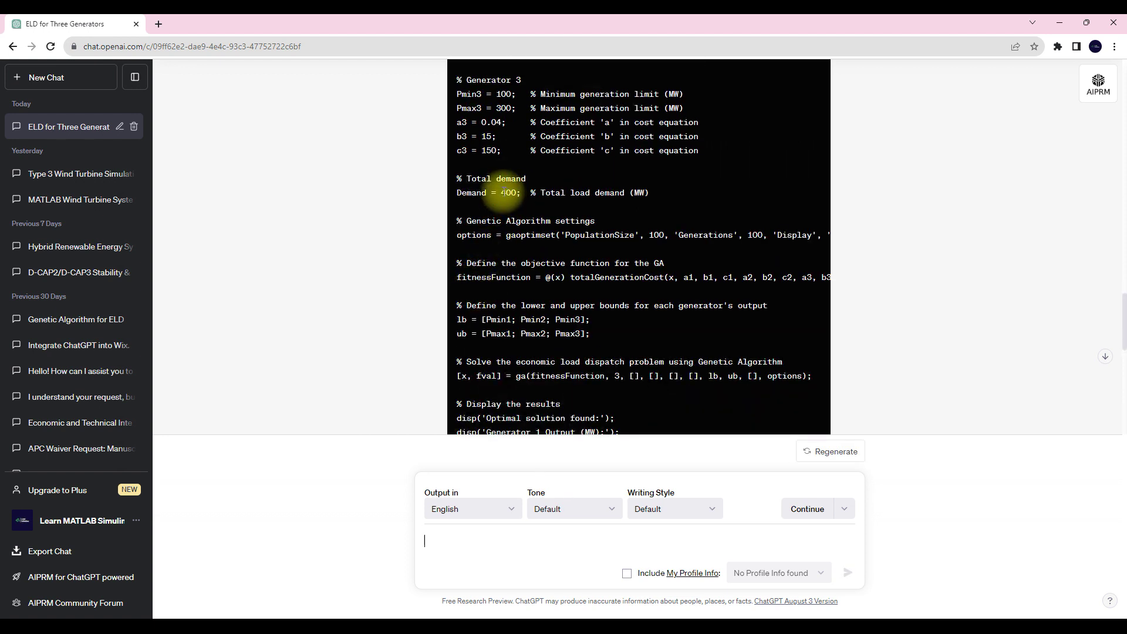
pyautogui.scroll(-2, 483, 261)
pyautogui.scroll(-1, 483, 260)
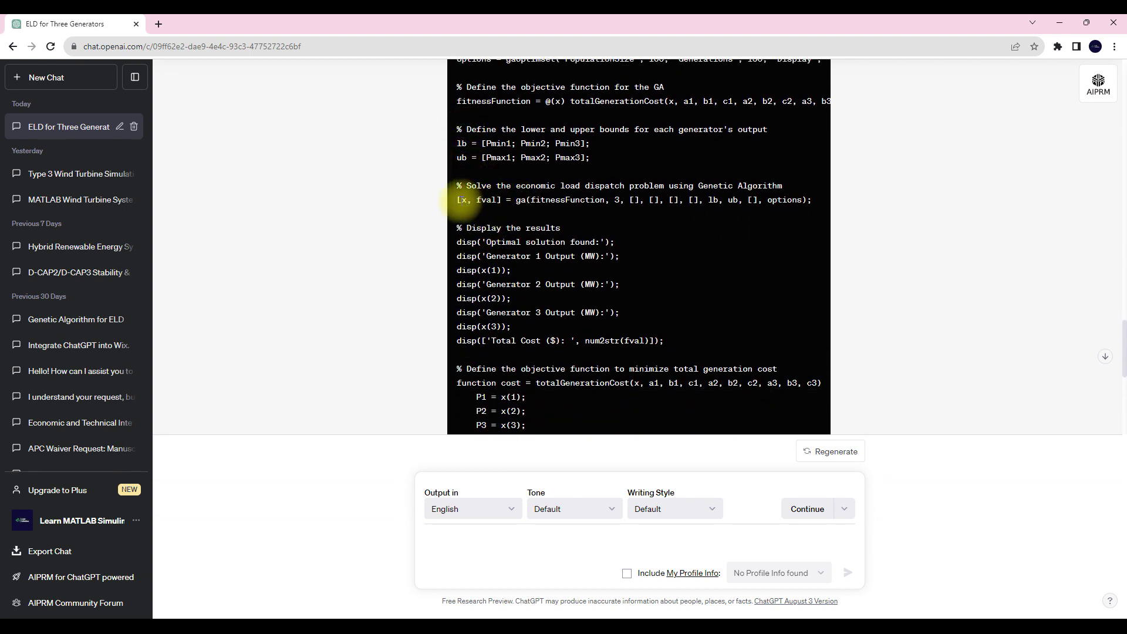
# - Review the ga solver call and copy the whole genetic-algorithm MATLAB code
pyautogui.moveTo(457, 200); pyautogui.dragTo(810, 199)
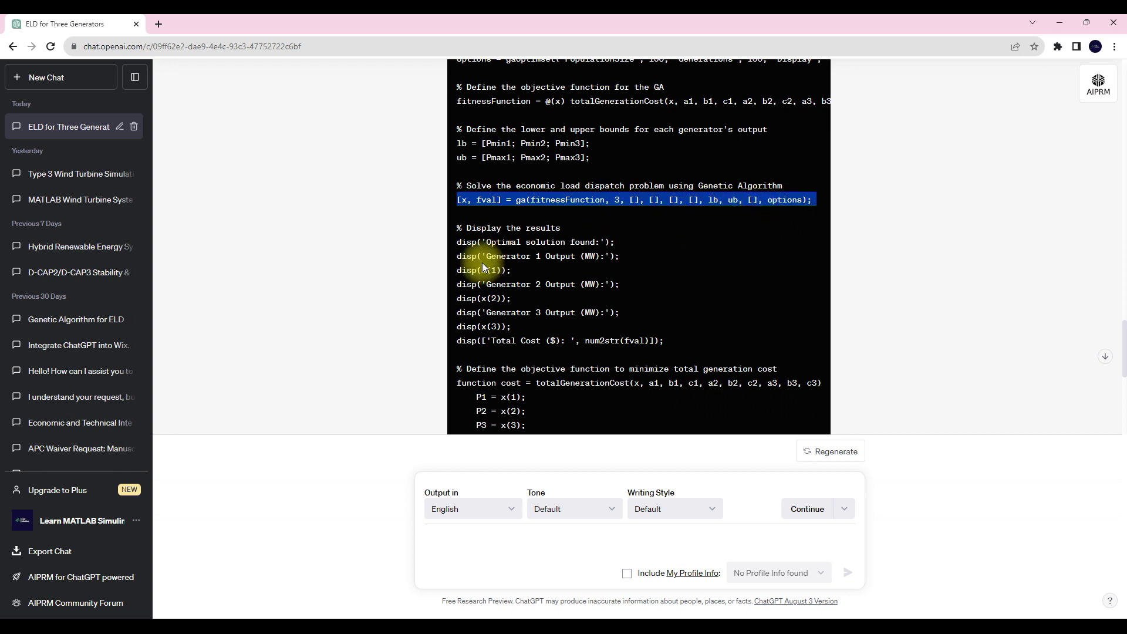
pyautogui.scroll(-2, 482, 262)
pyautogui.scroll(-1, 482, 262)
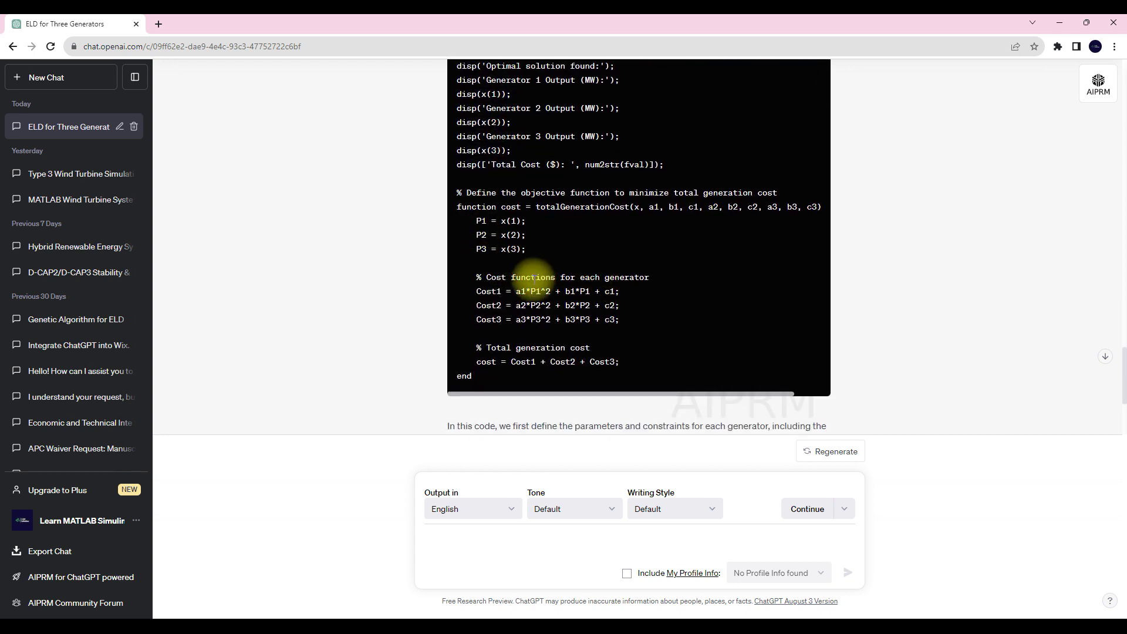
pyautogui.scroll(3, 613, 285)
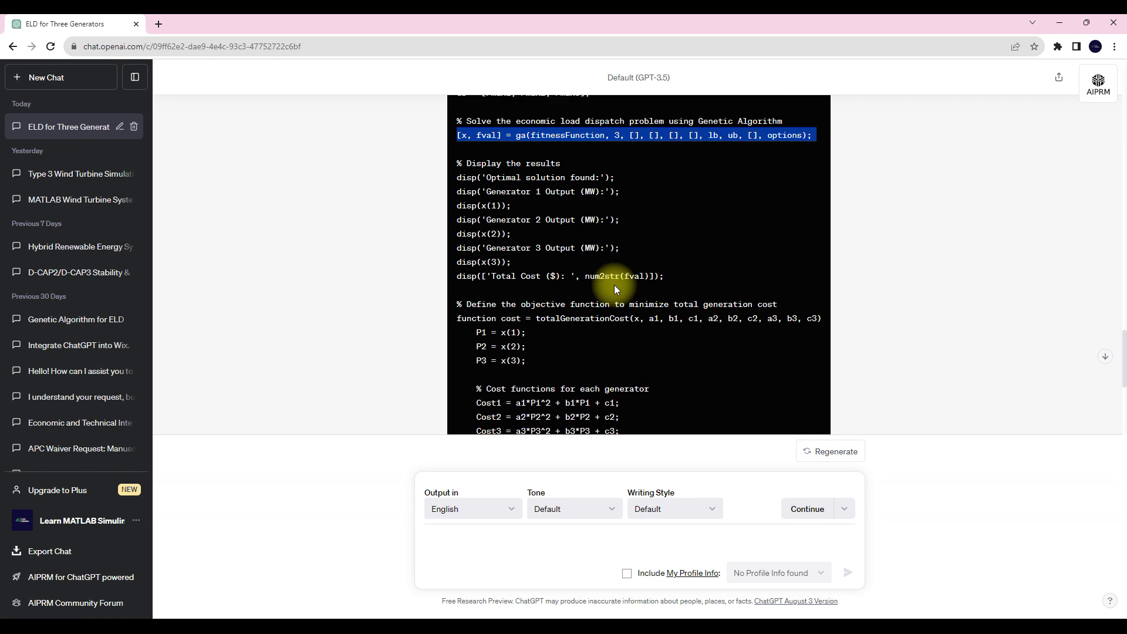
pyautogui.scroll(2, 614, 284)
pyautogui.scroll(5, 614, 288)
pyautogui.scroll(5, 614, 287)
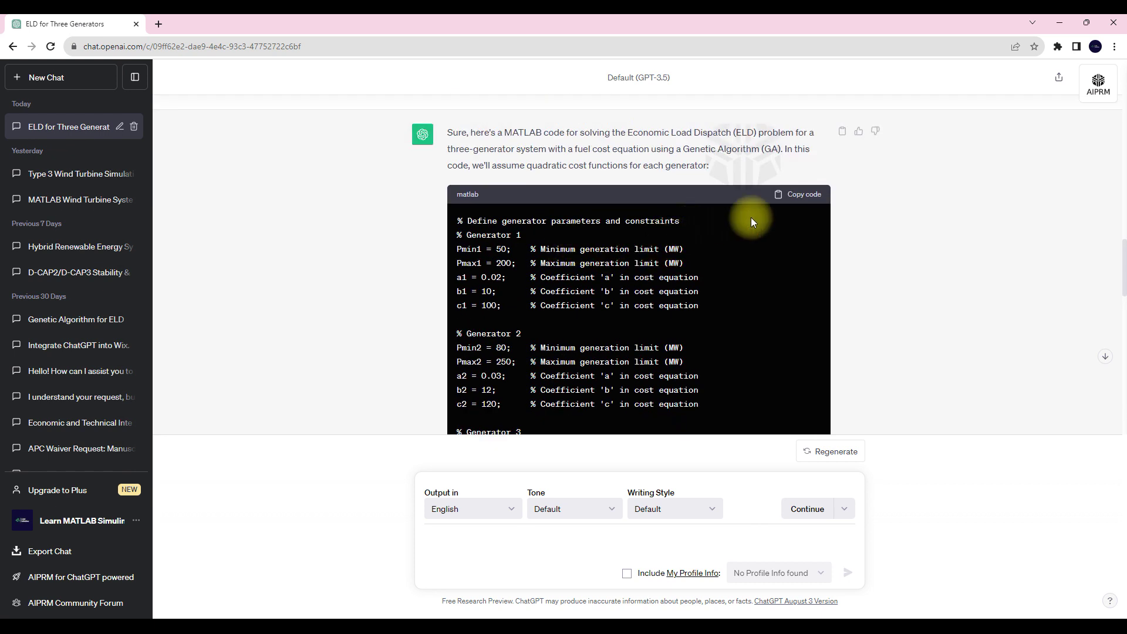
pyautogui.click(787, 196)
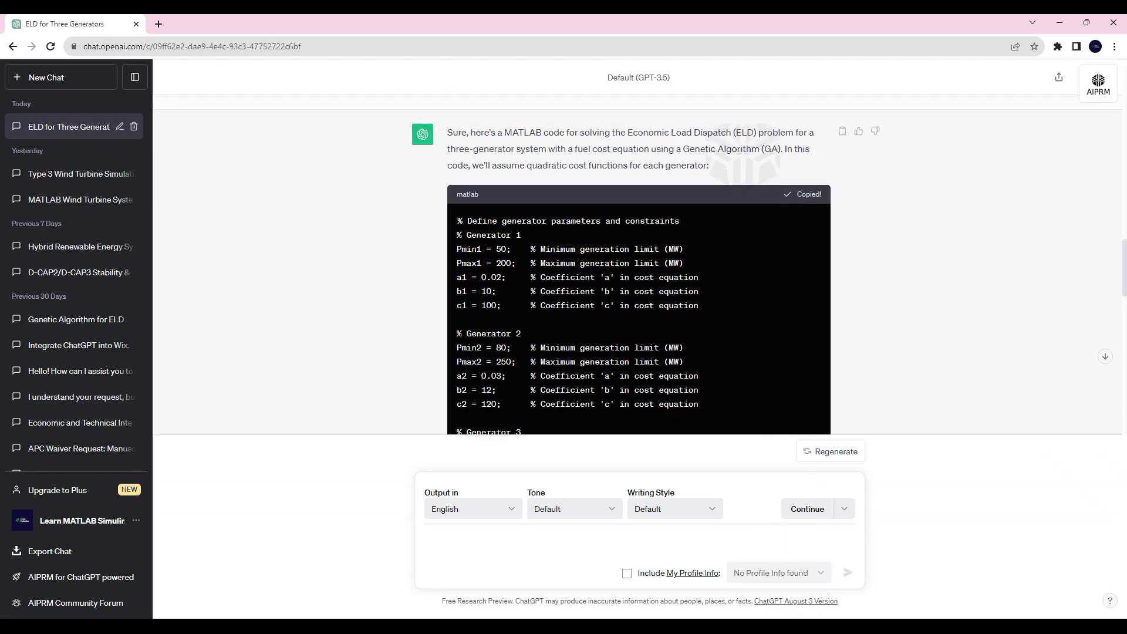
# - Paste the GA code into a new script saved as Untitled2.m and run it, showing 50, 80 and 100 MW at cost 3972
pyautogui.click(747, 588)
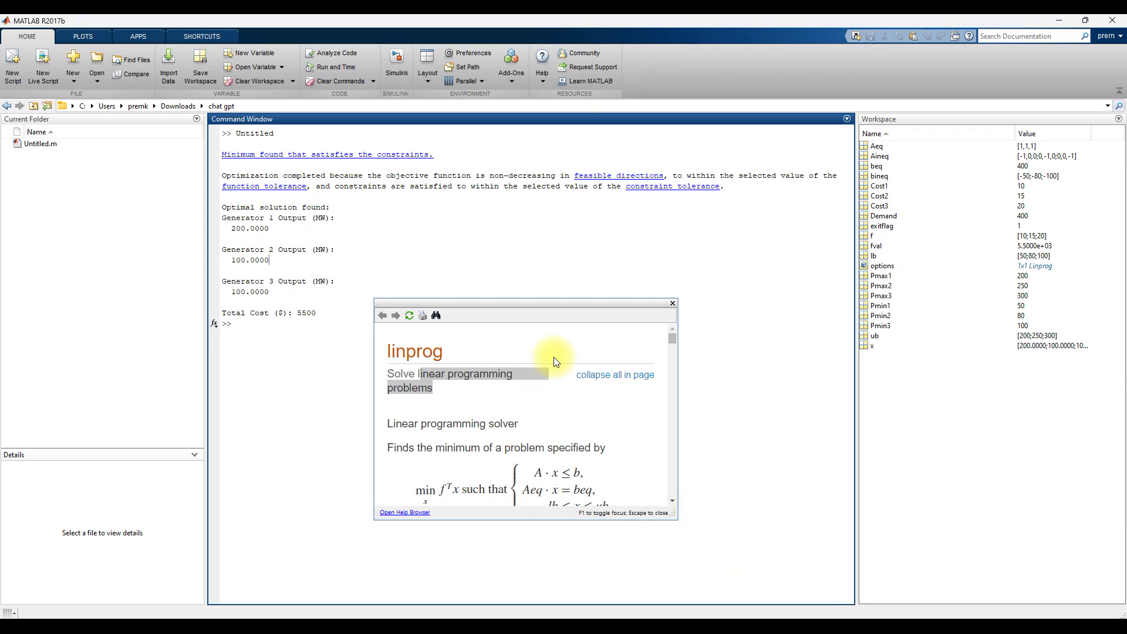
pyautogui.click(671, 304)
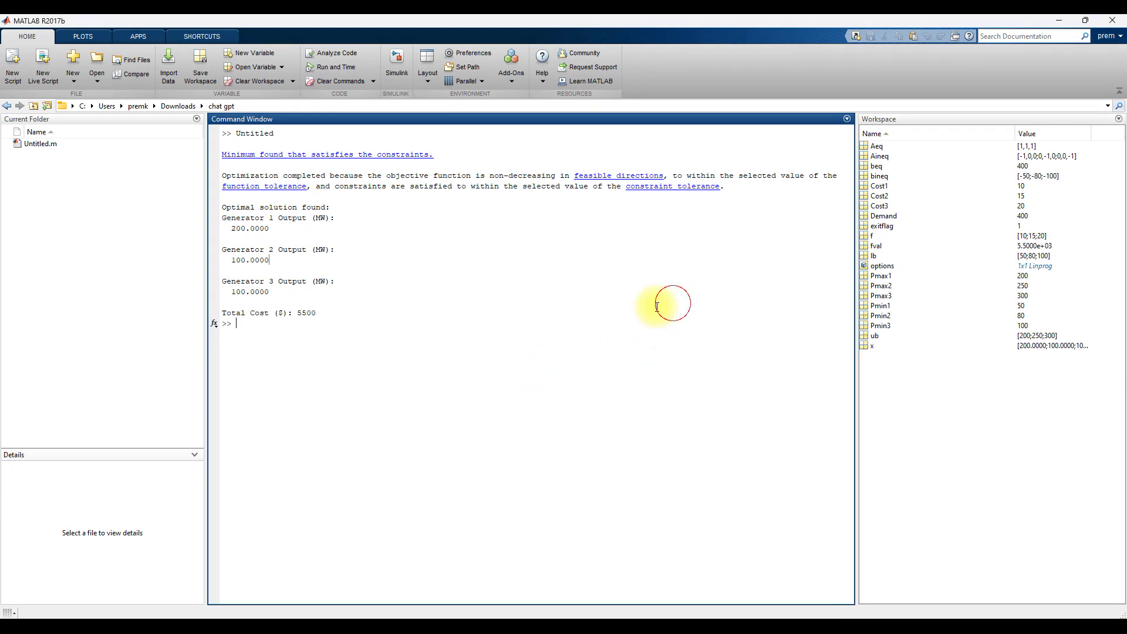
pyautogui.click(15, 63)
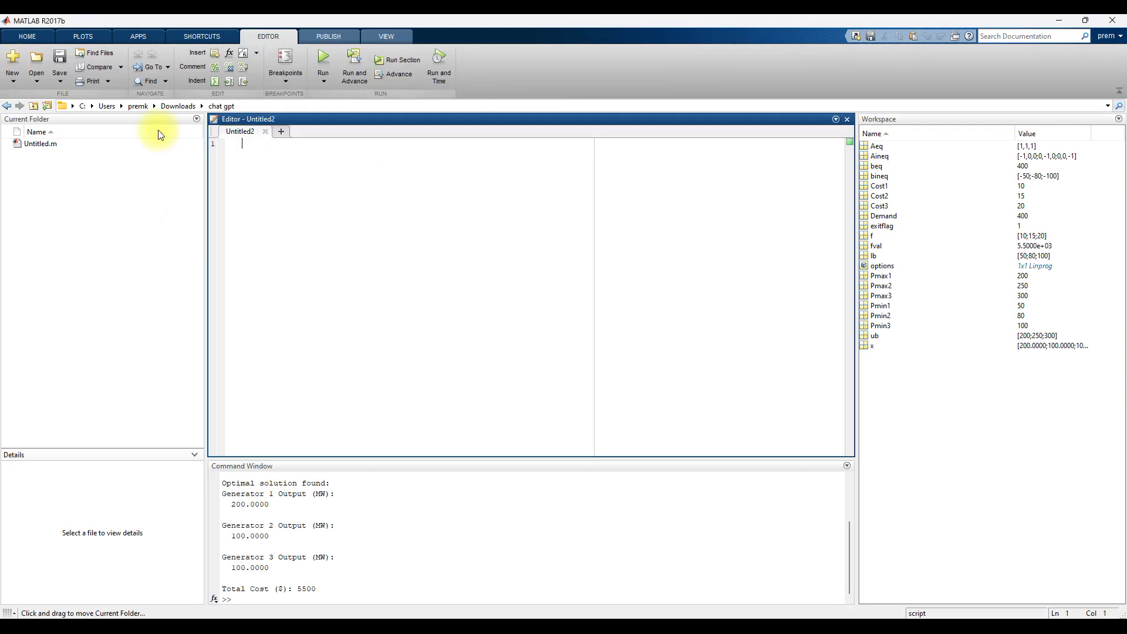
pyautogui.hotkey('ctrl', 'v')
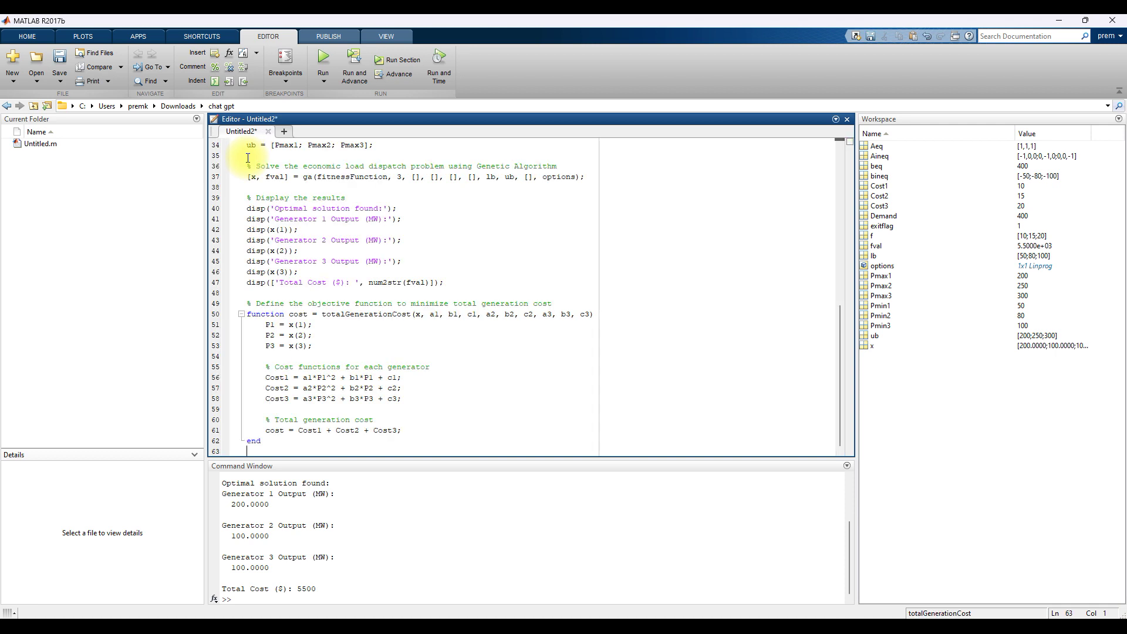
pyautogui.scroll(5, 457, 304)
pyautogui.scroll(5, 458, 304)
pyautogui.scroll(5, 357, 198)
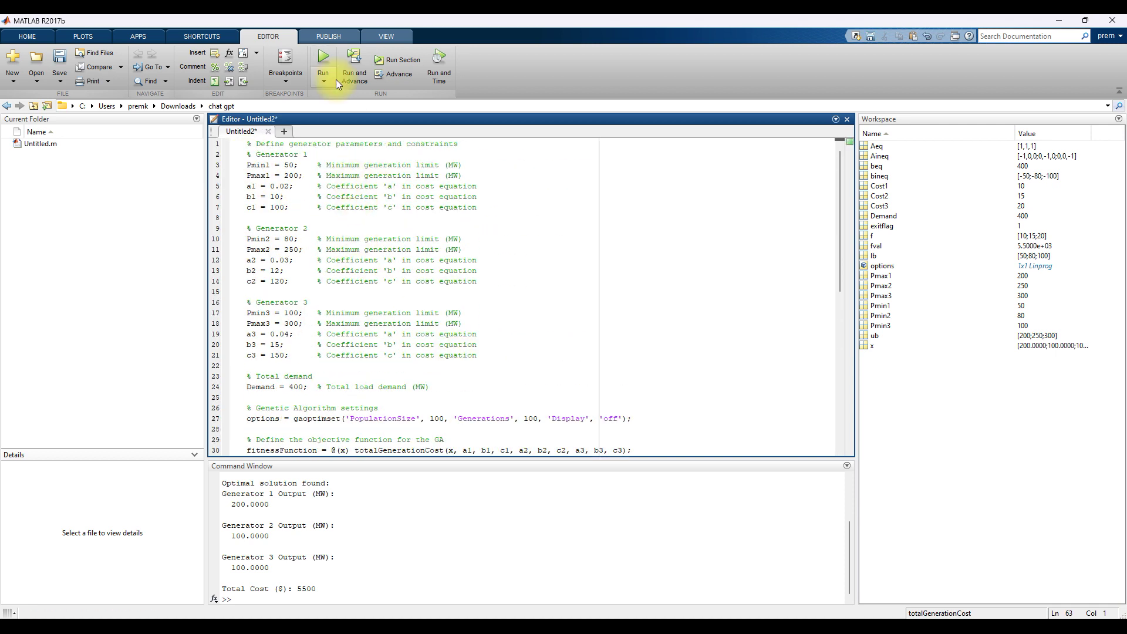
pyautogui.click(323, 64)
pyautogui.click(459, 324)
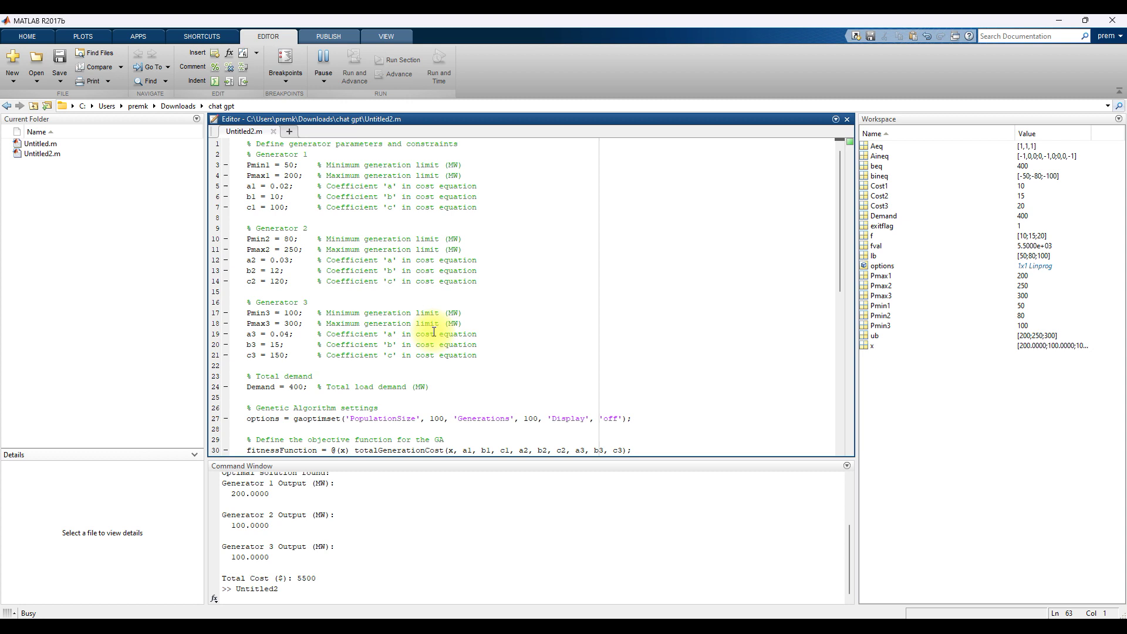
pyautogui.moveTo(386, 450); pyautogui.dragTo(423, 254)
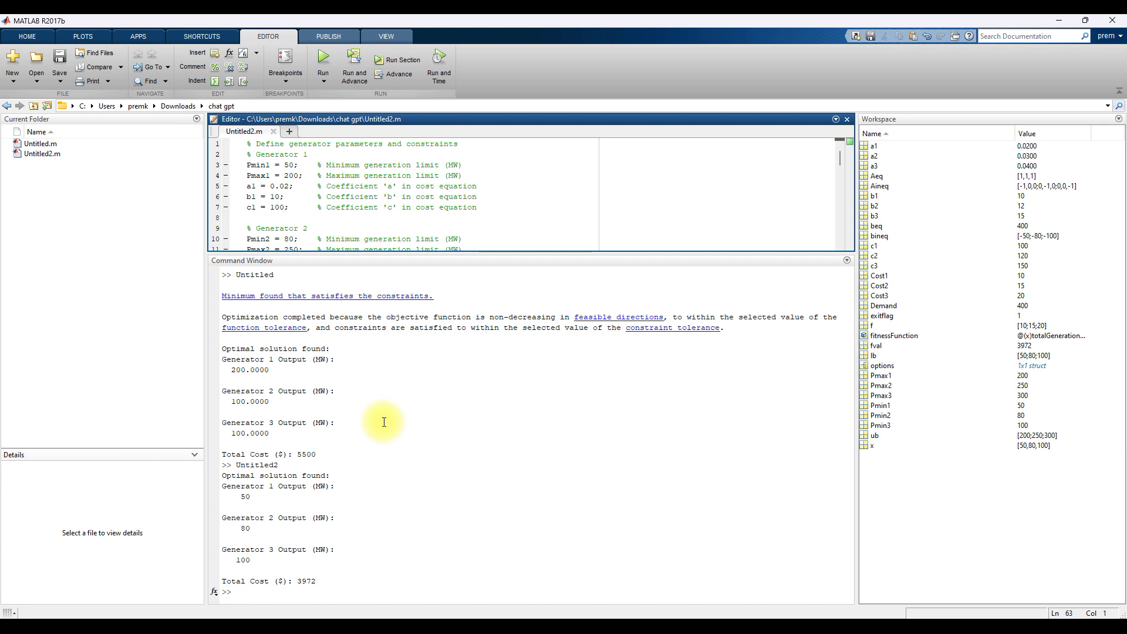
pyautogui.scroll(-1, 382, 439)
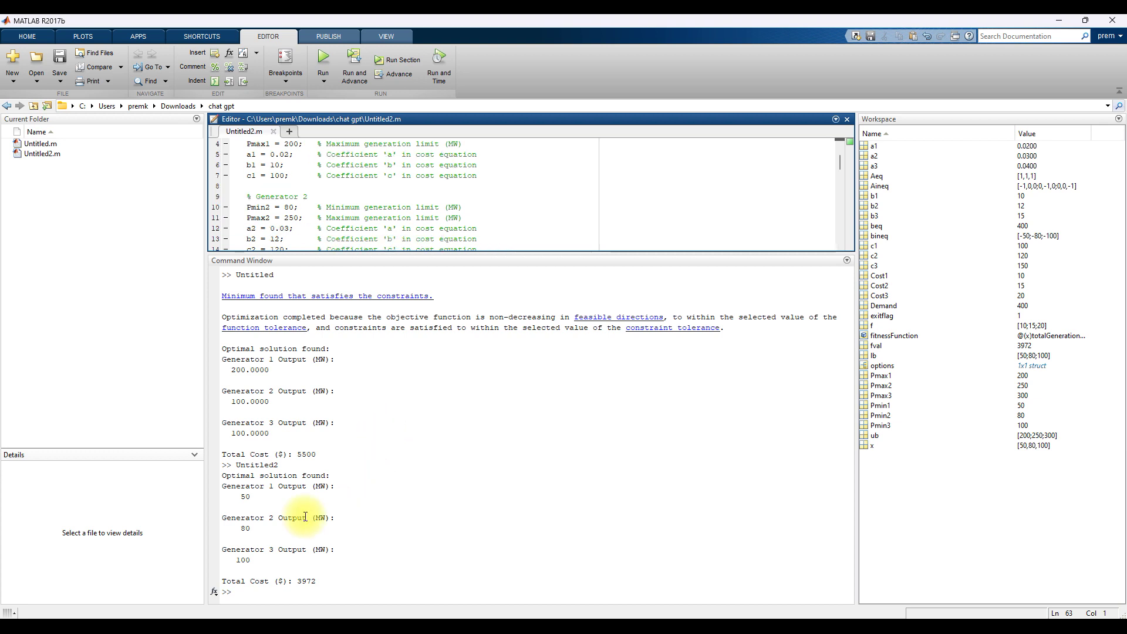
pyautogui.click(265, 502)
pyautogui.click(244, 523)
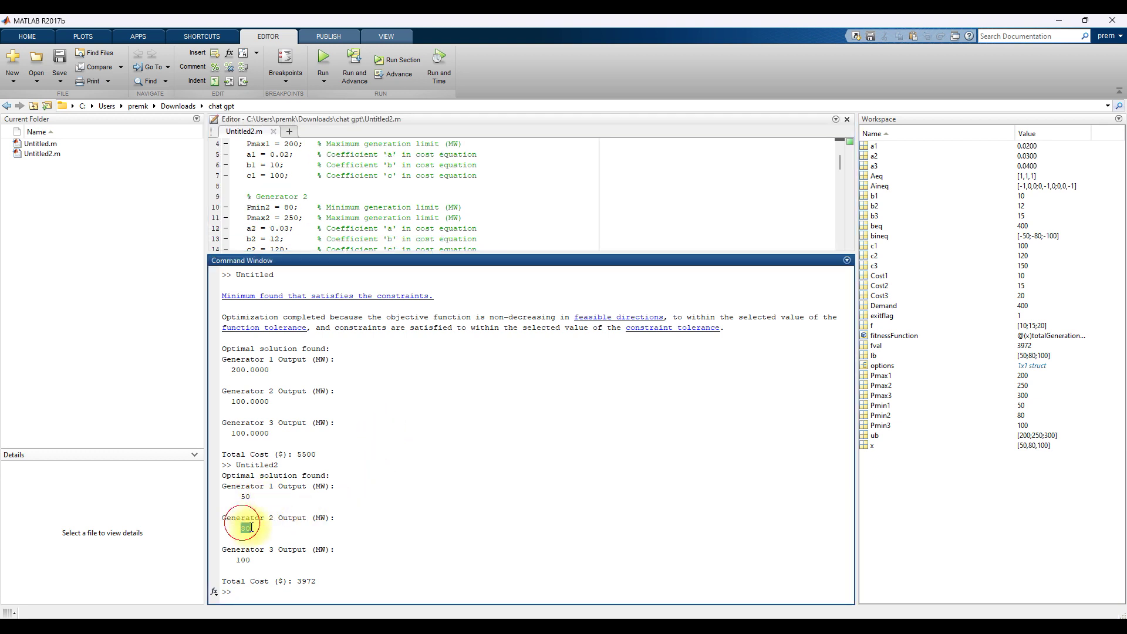
pyautogui.click(245, 559)
pyautogui.click(250, 496)
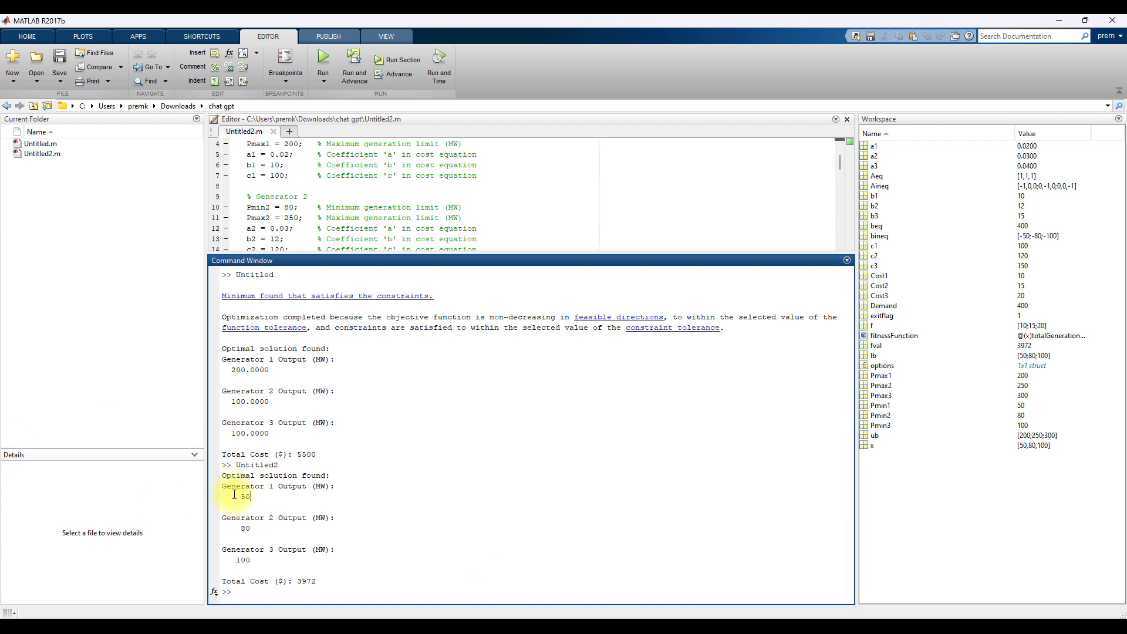
pyautogui.moveTo(238, 496); pyautogui.dragTo(273, 570)
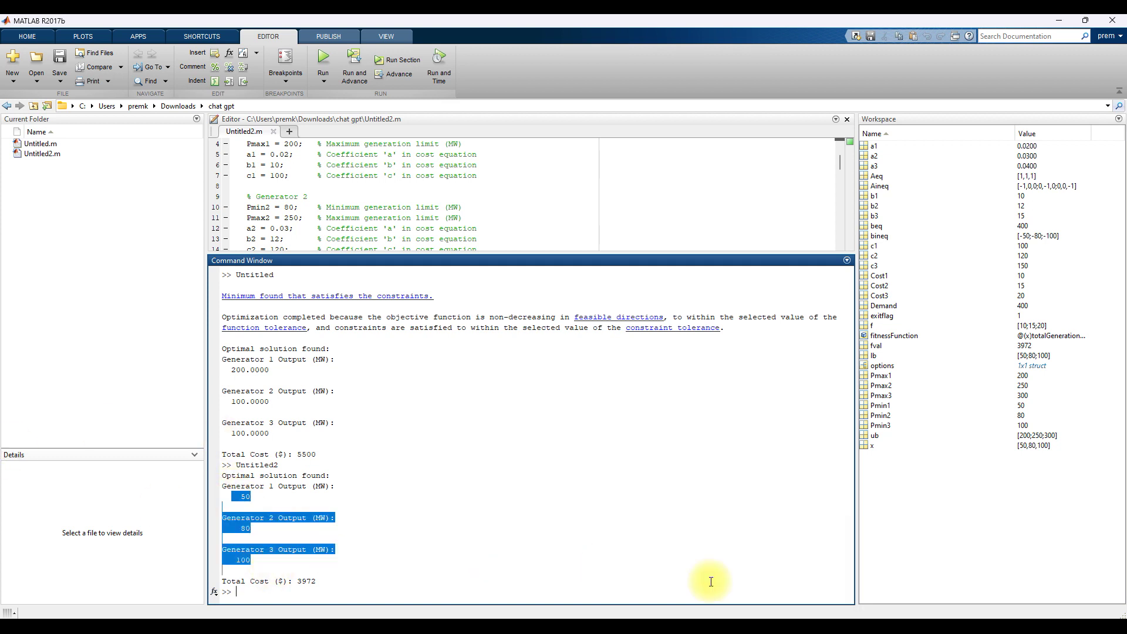
# - Rerun the GA script twice, confirming 50, 80 and 100 MW at a total cost of 3972
pyautogui.click(334, 56)
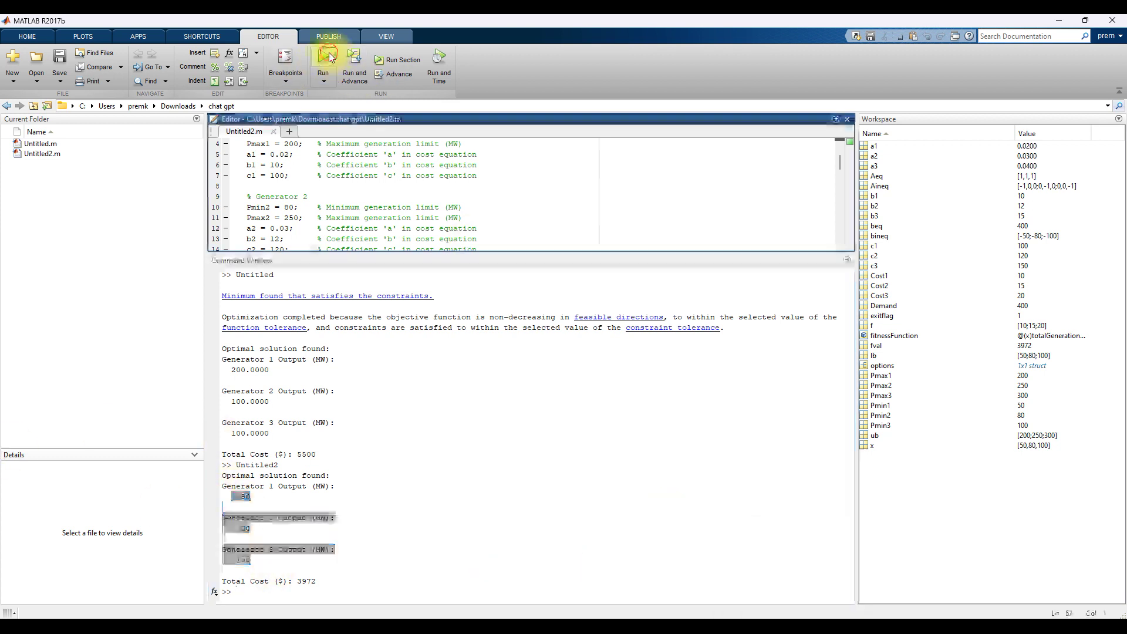
pyautogui.click(328, 55)
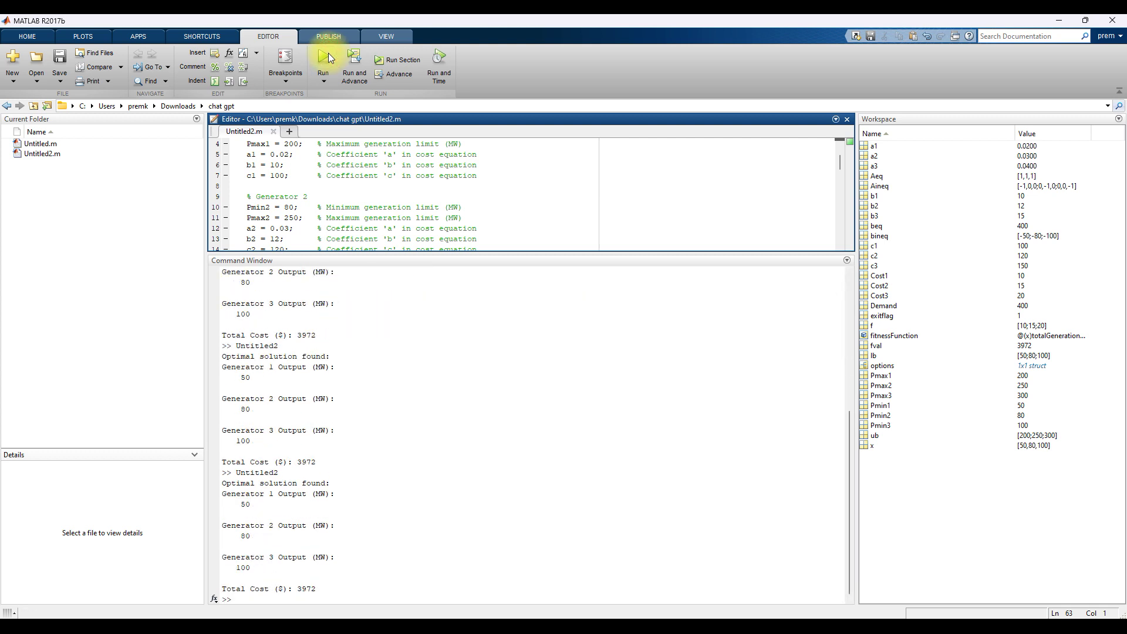
pyautogui.click(417, 206)
pyautogui.scroll(-3, 417, 206)
pyautogui.scroll(-5, 416, 206)
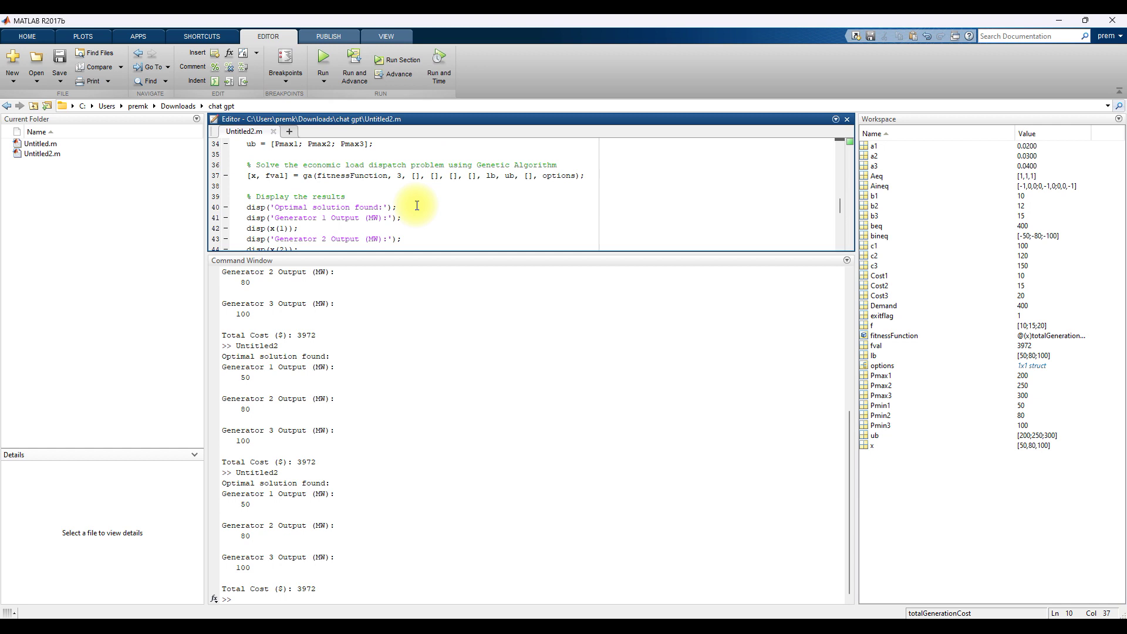
pyautogui.scroll(3, 416, 207)
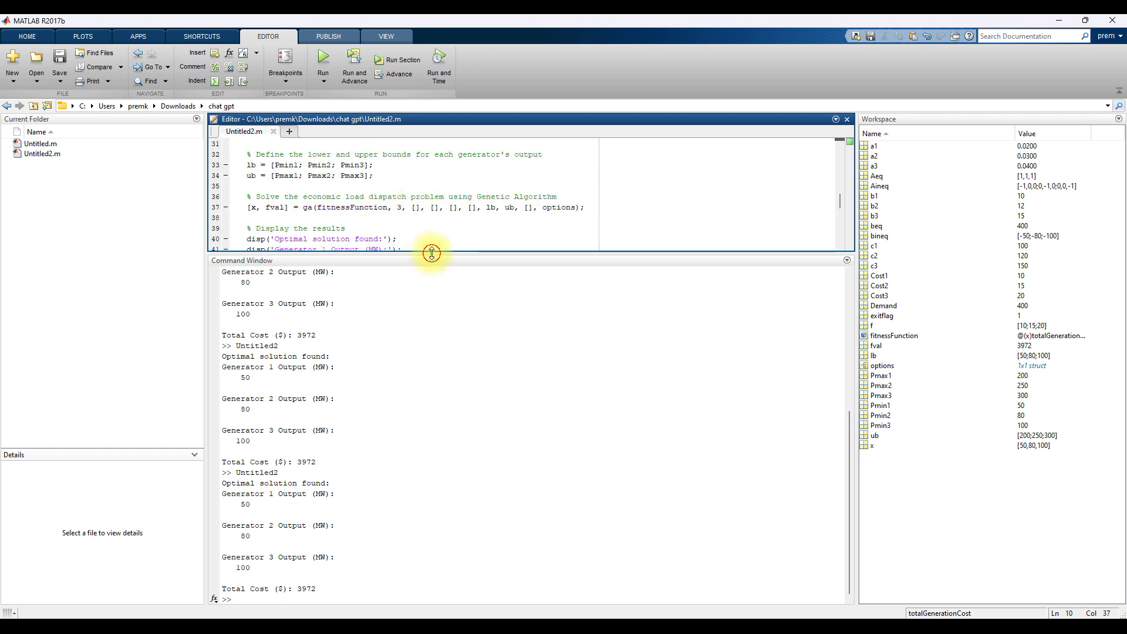
pyautogui.moveTo(430, 254); pyautogui.dragTo(431, 436)
pyautogui.scroll(6, 430, 281)
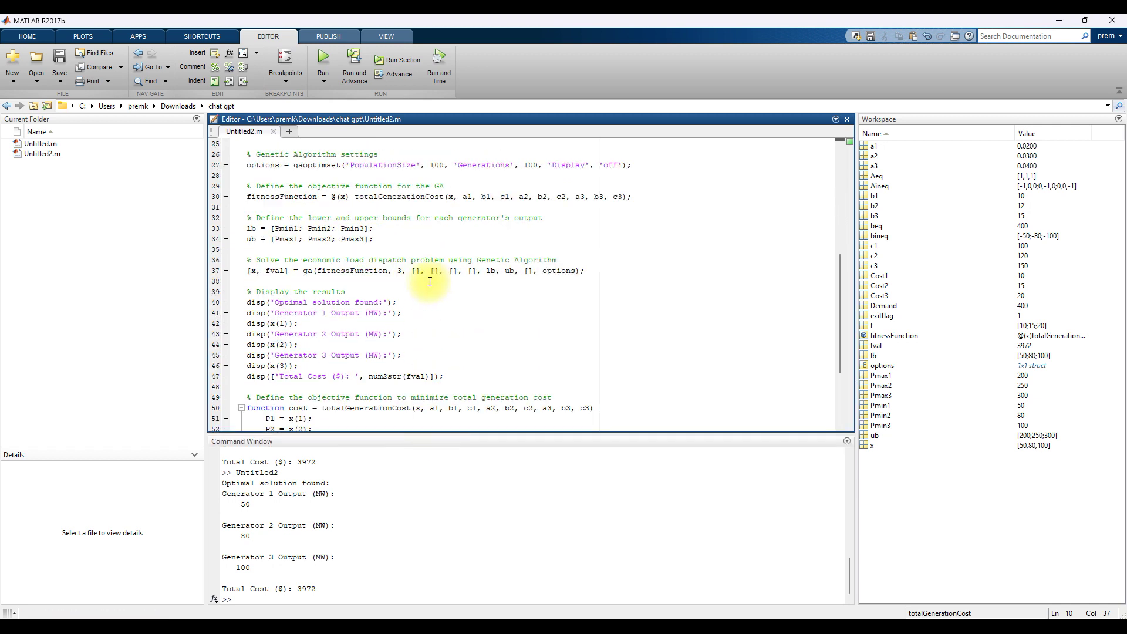
# - Inspect where fitnessFunction and totalGenerationCost are used, then return to ChatGPT
pyautogui.click(366, 270)
pyautogui.click(361, 270)
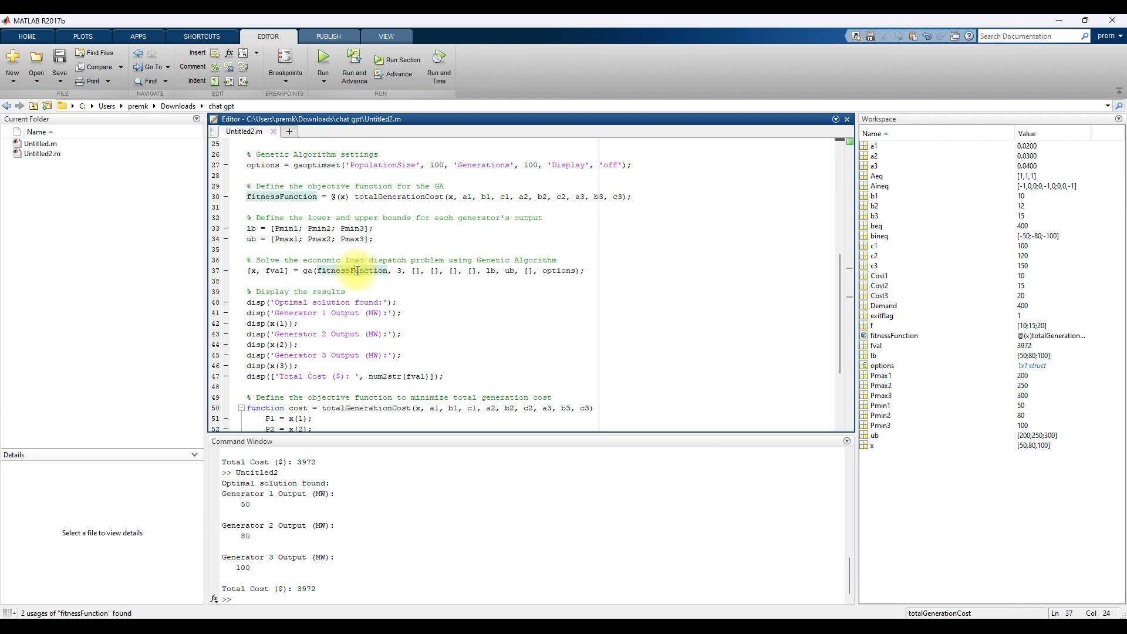
pyautogui.click(381, 197)
pyautogui.scroll(-3, 407, 314)
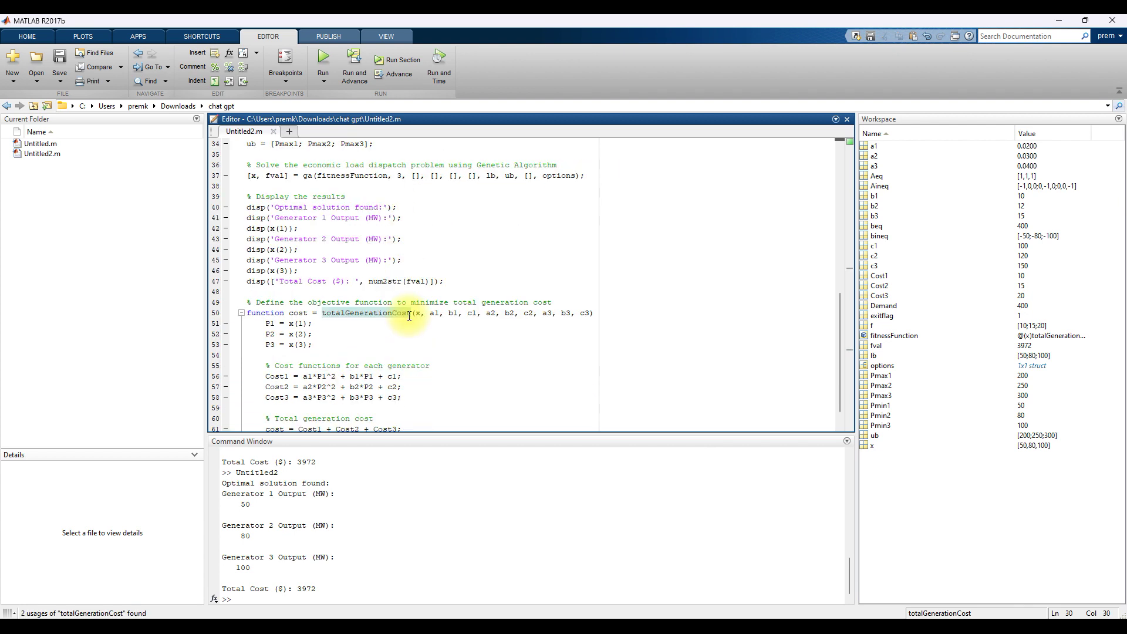
pyautogui.scroll(-1, 408, 315)
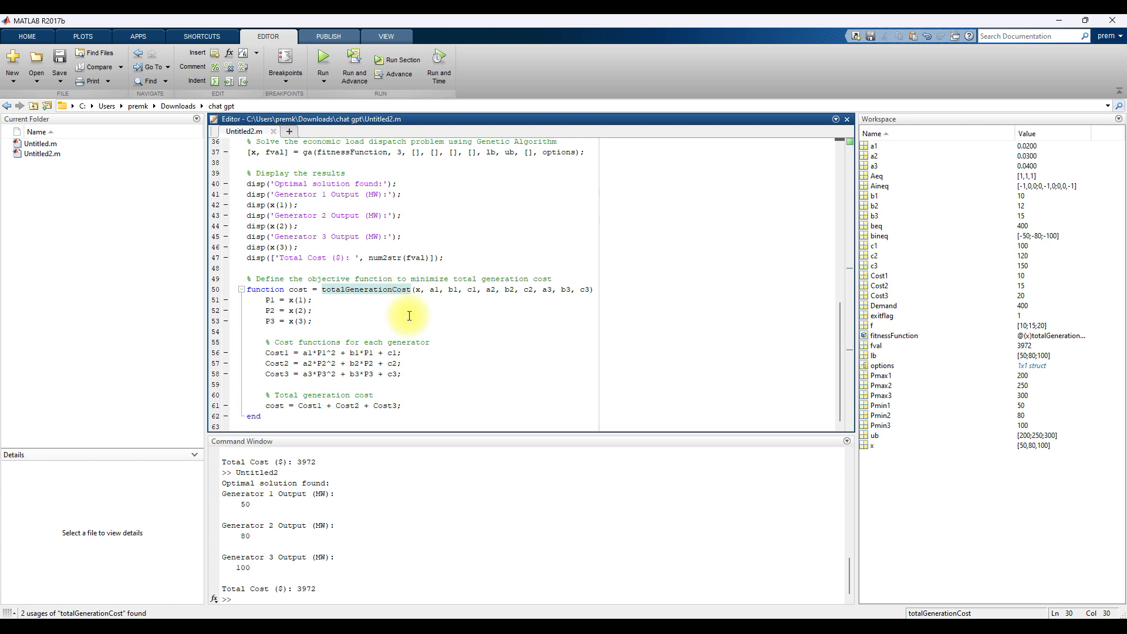
pyautogui.moveTo(783, 616)
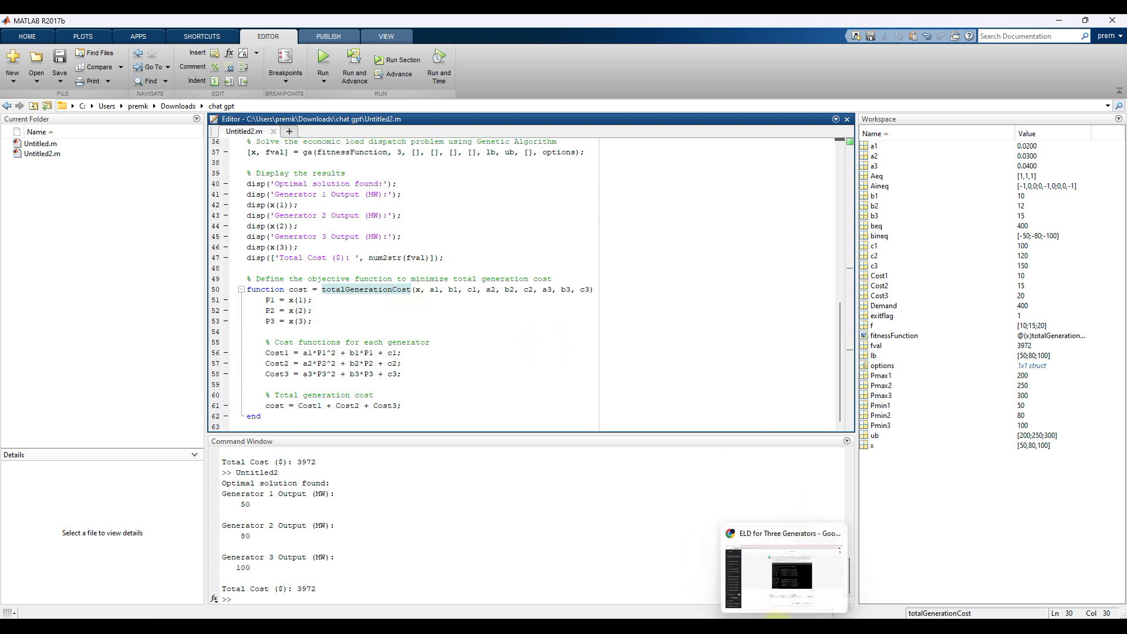
pyautogui.click(782, 573)
pyautogui.write('this code not p')
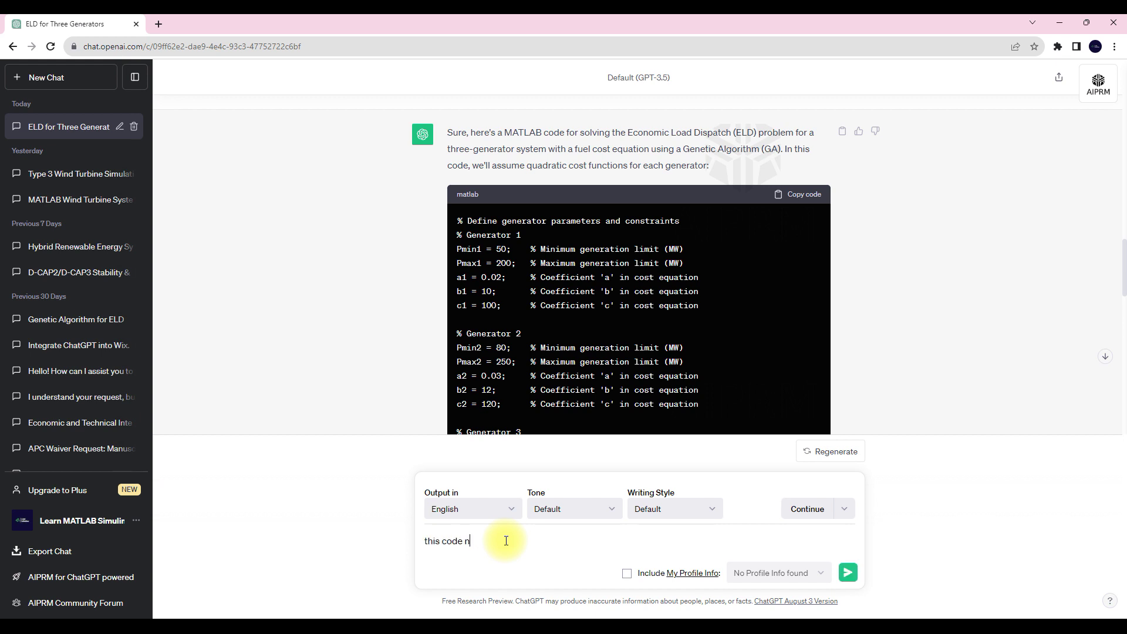
pyautogui.write('rovi')
pyautogui.write('ding corr')
pyautogui.write('ect resu')
pyautogui.write('lts')
# - Send the message that the code gives incorrect results, copy the revised GA code and return to MATLAB
pyautogui.press('Return')
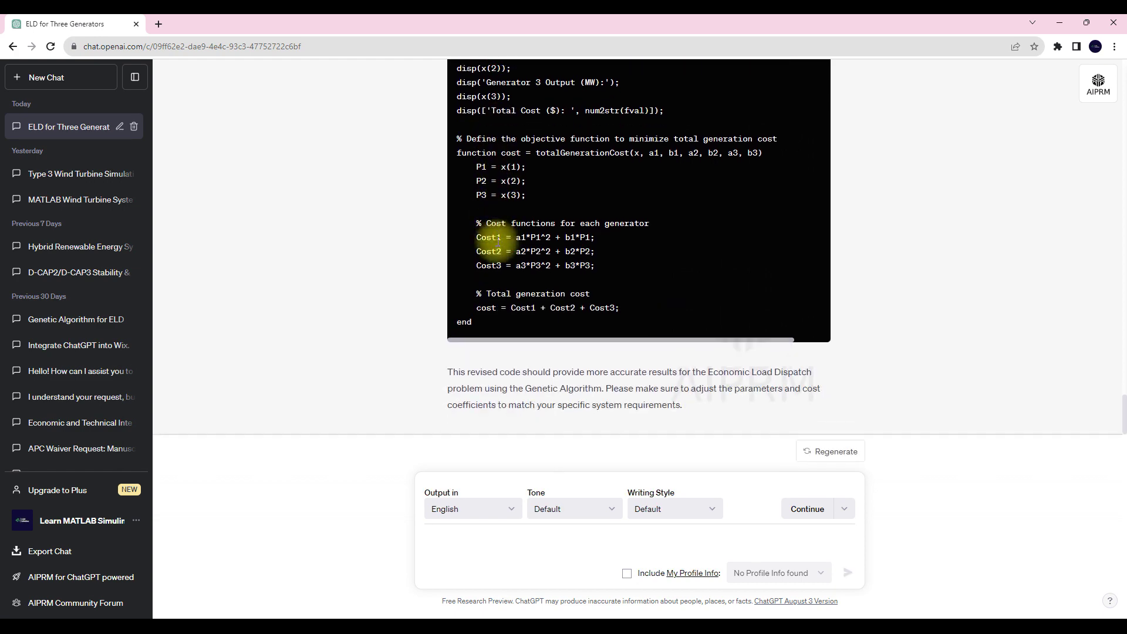
pyautogui.scroll(5, 697, 297)
pyautogui.scroll(5, 792, 246)
pyautogui.scroll(4, 893, 203)
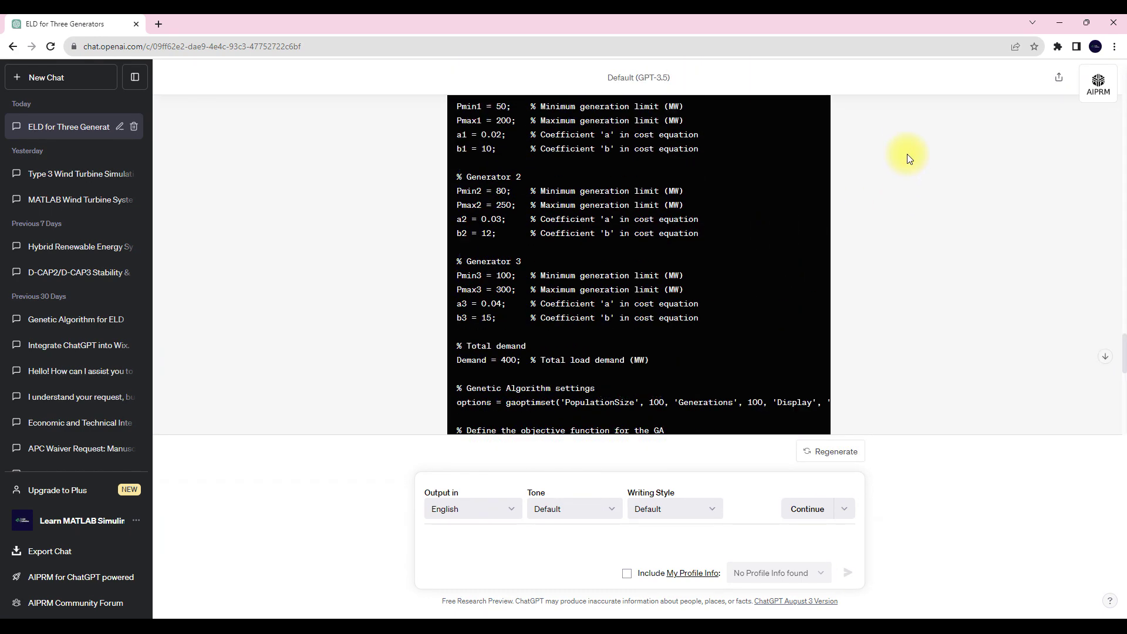
pyautogui.scroll(3, 907, 154)
pyautogui.scroll(1, 881, 177)
pyautogui.click(842, 104)
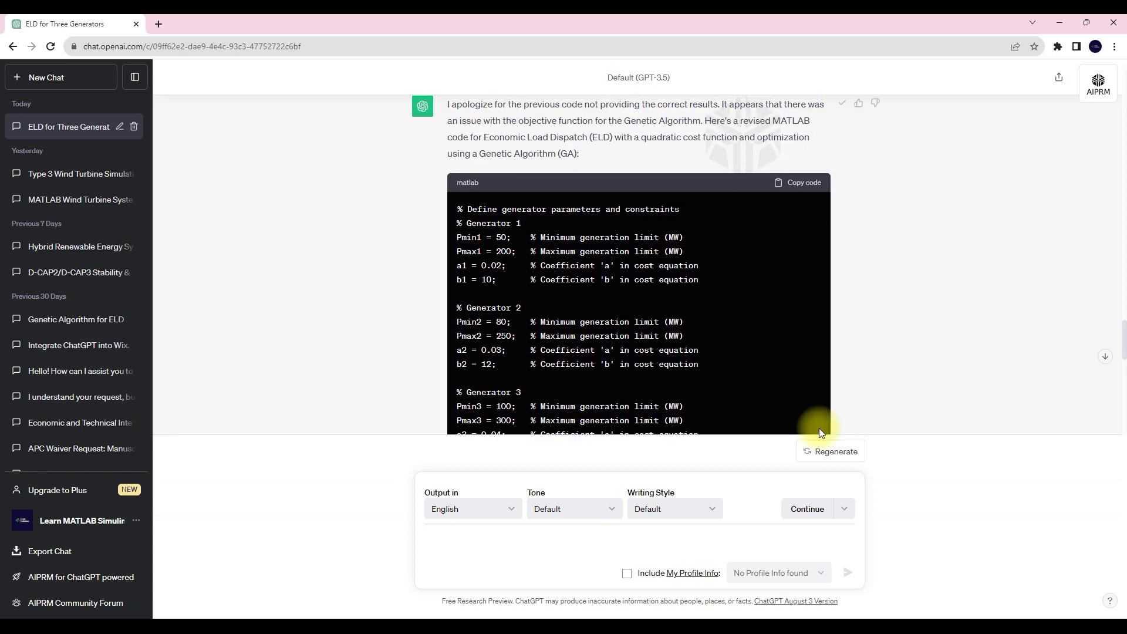
pyautogui.click(755, 608)
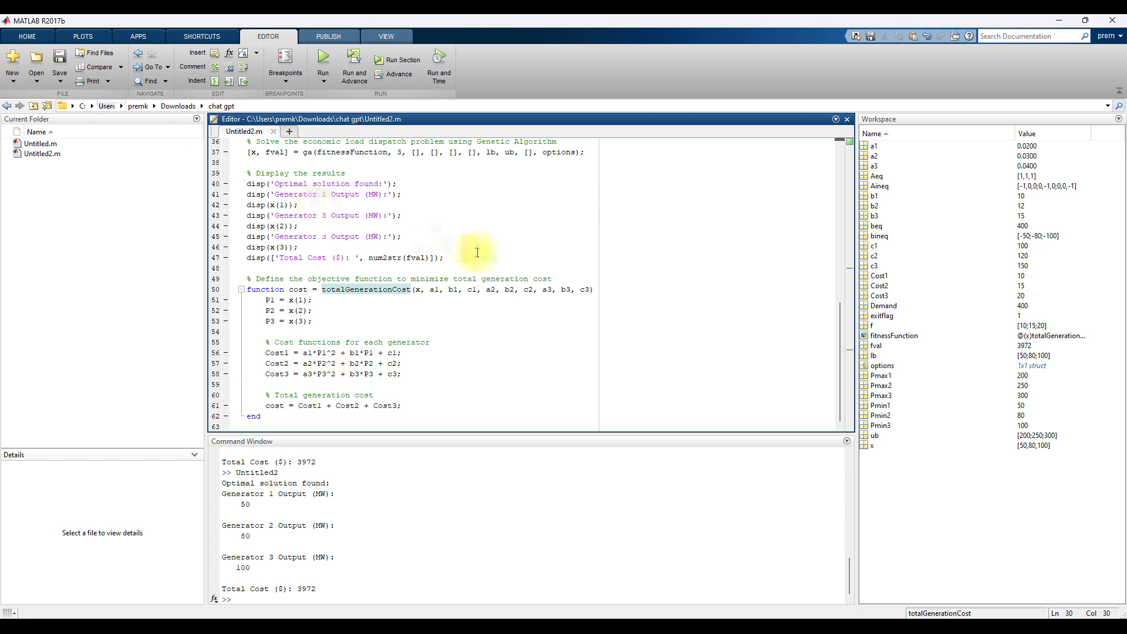
# - Close Untitled2.m and paste the copied ChatGPT response into a new blank script
pyautogui.click(273, 131)
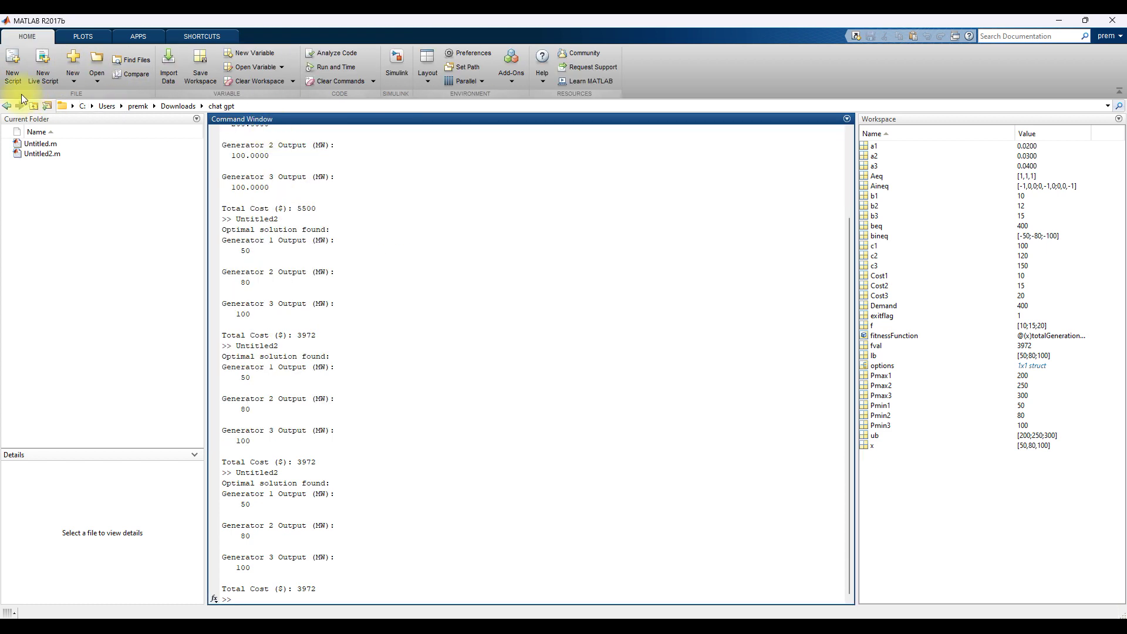
pyautogui.click(13, 59)
pyautogui.hotkey('ctrl', 'v')
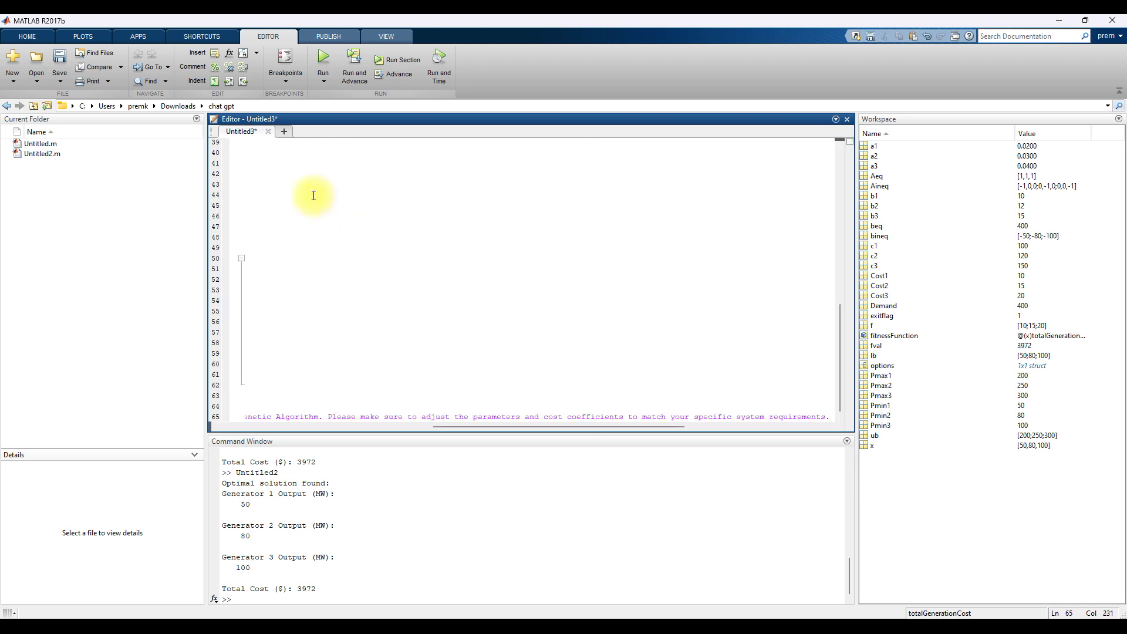
pyautogui.moveTo(477, 429); pyautogui.dragTo(264, 431)
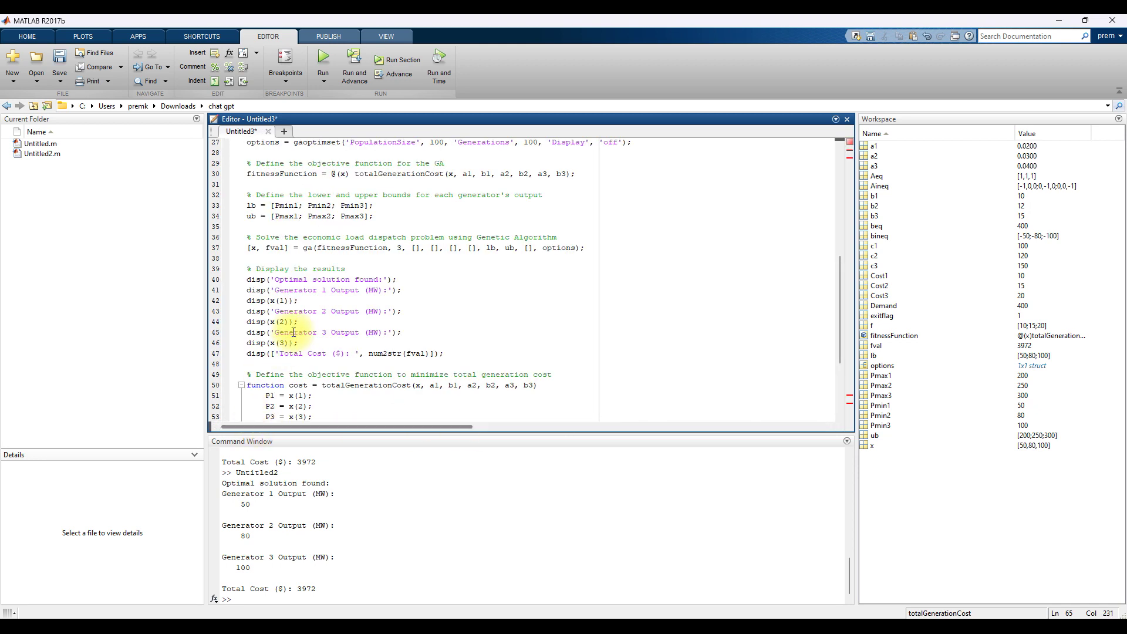
pyautogui.scroll(10, 290, 353)
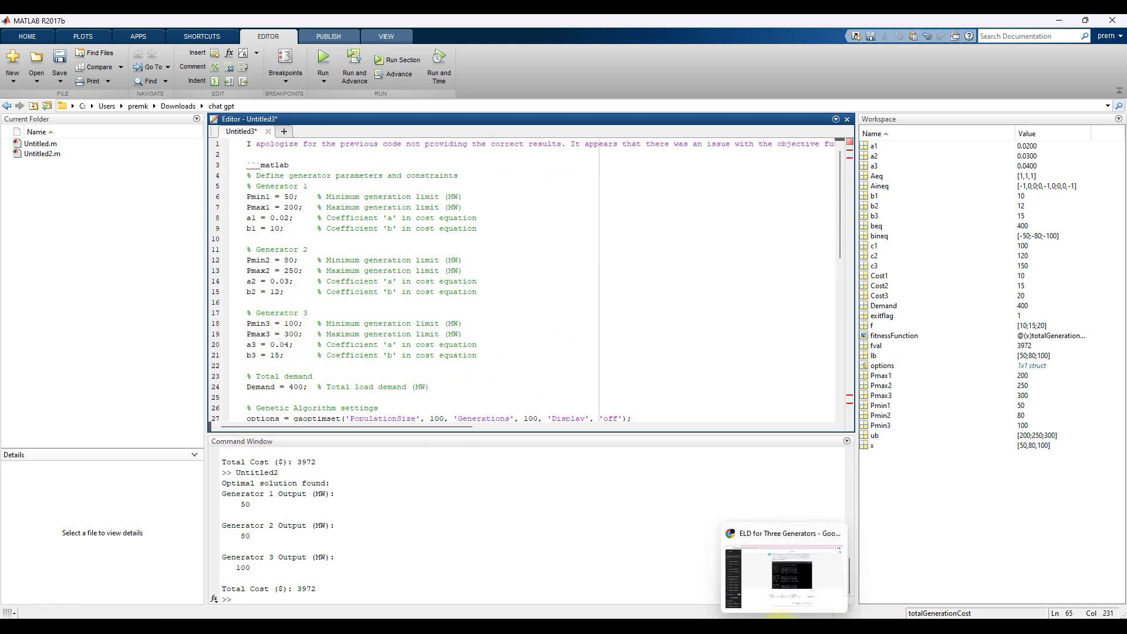
# - Recopy just the revised code block from ChatGPT, replace the script's content with it and run it
pyautogui.click(780, 611)
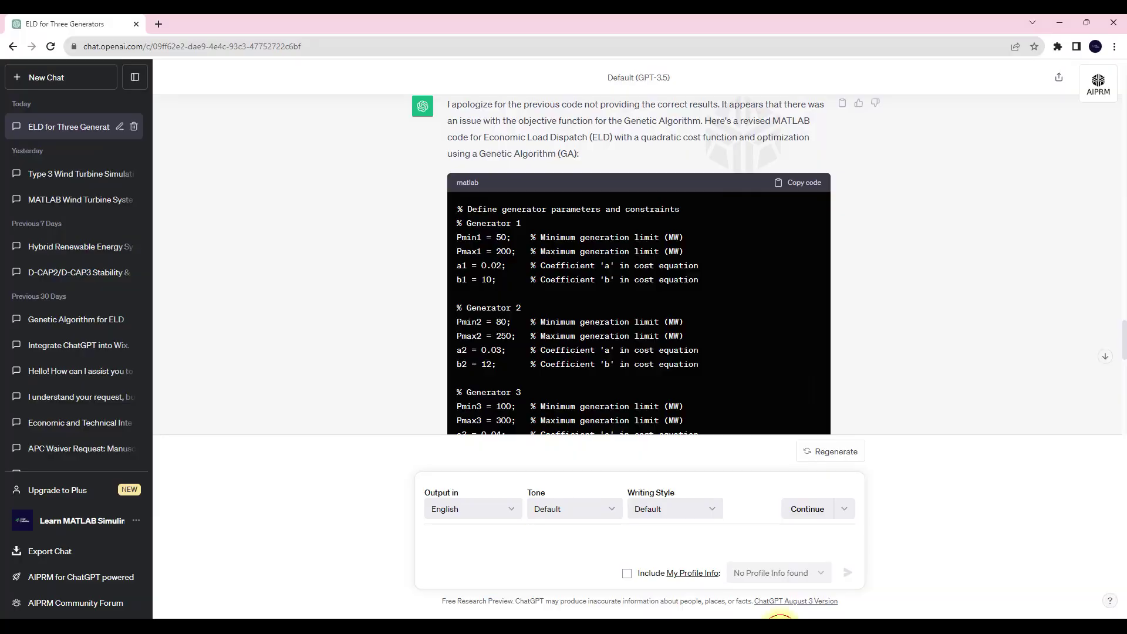
pyautogui.click(812, 183)
pyautogui.click(705, 571)
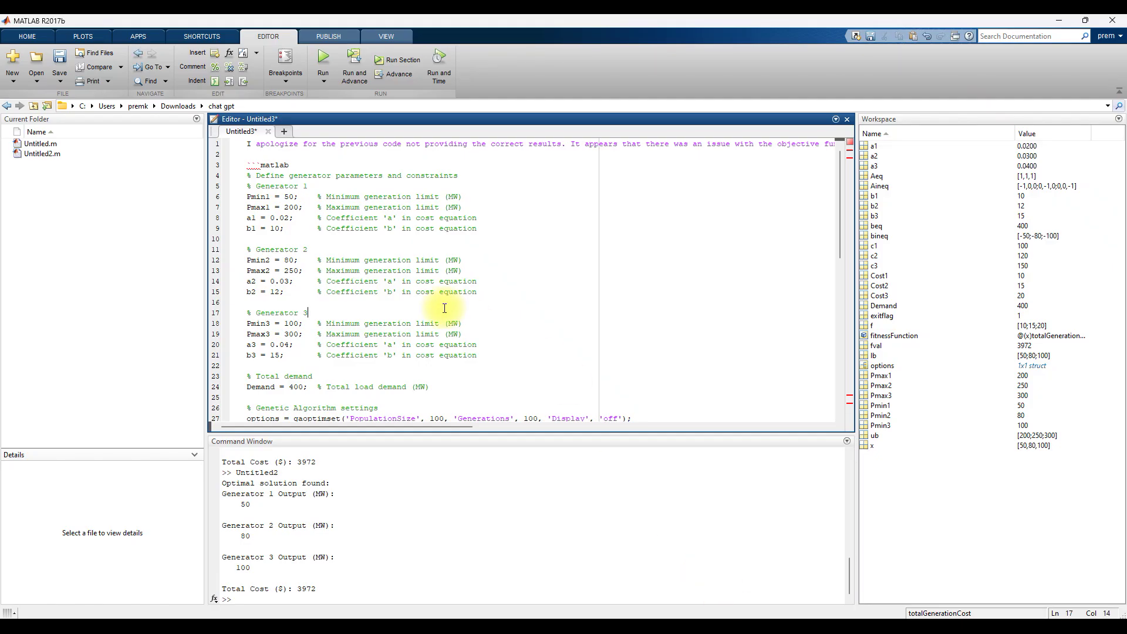
pyautogui.hotkey('ctrl', 'a')
pyautogui.hotkey('ctrl', 'v')
pyautogui.scroll(5, 444, 307)
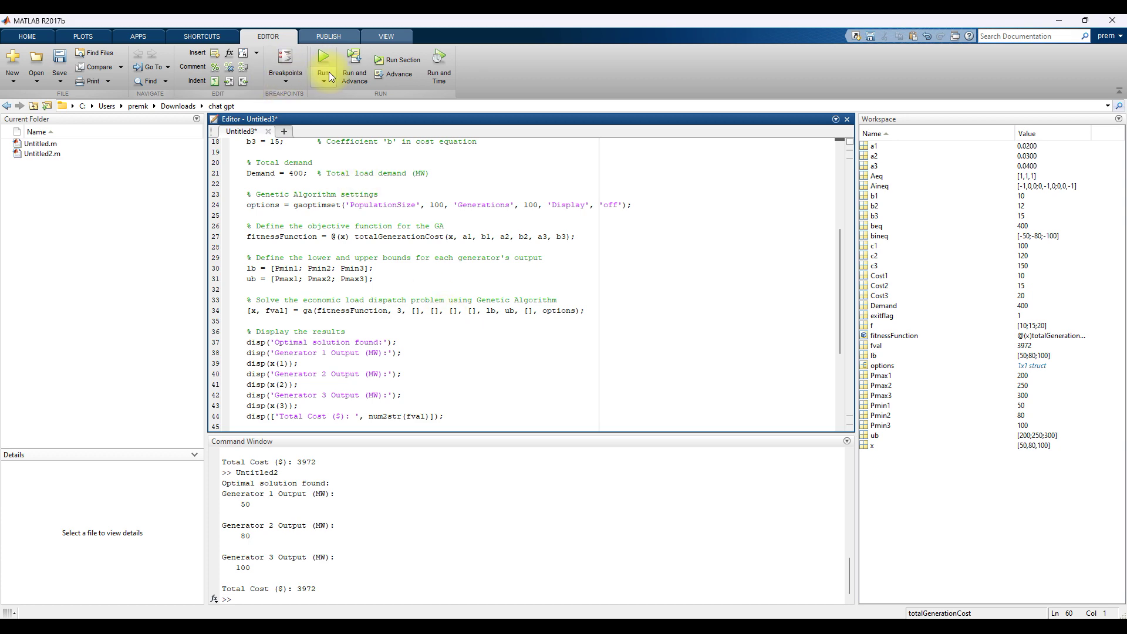
pyautogui.click(322, 63)
# - Save the script as Untitled3.m and run it, highlighting the 50, 80, 100 MW outputs
pyautogui.click(464, 324)
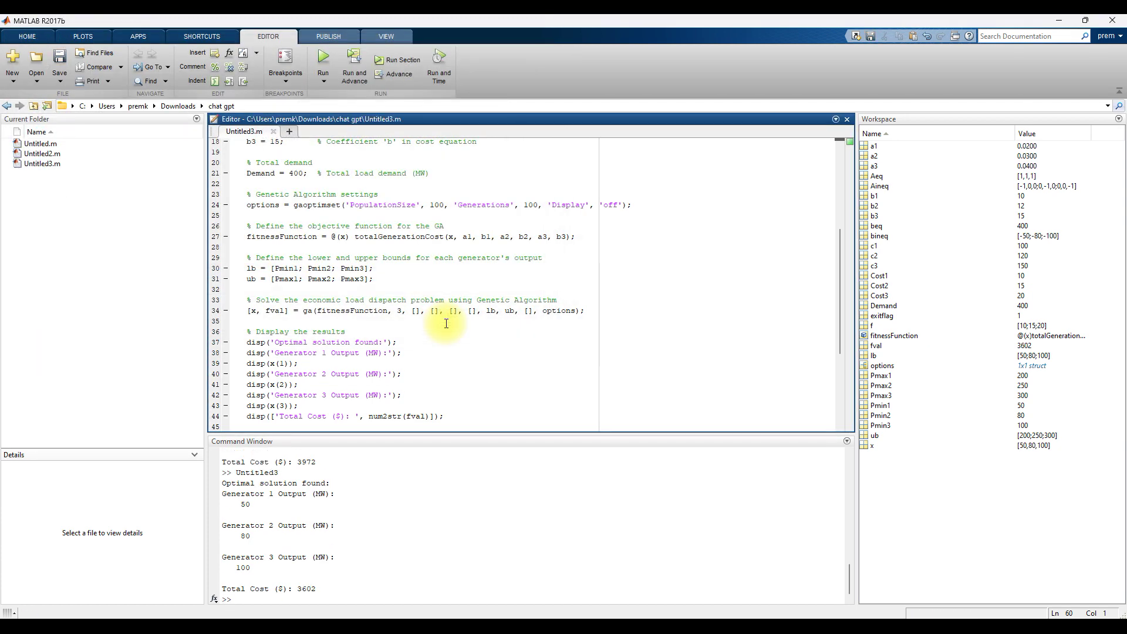
pyautogui.click(323, 62)
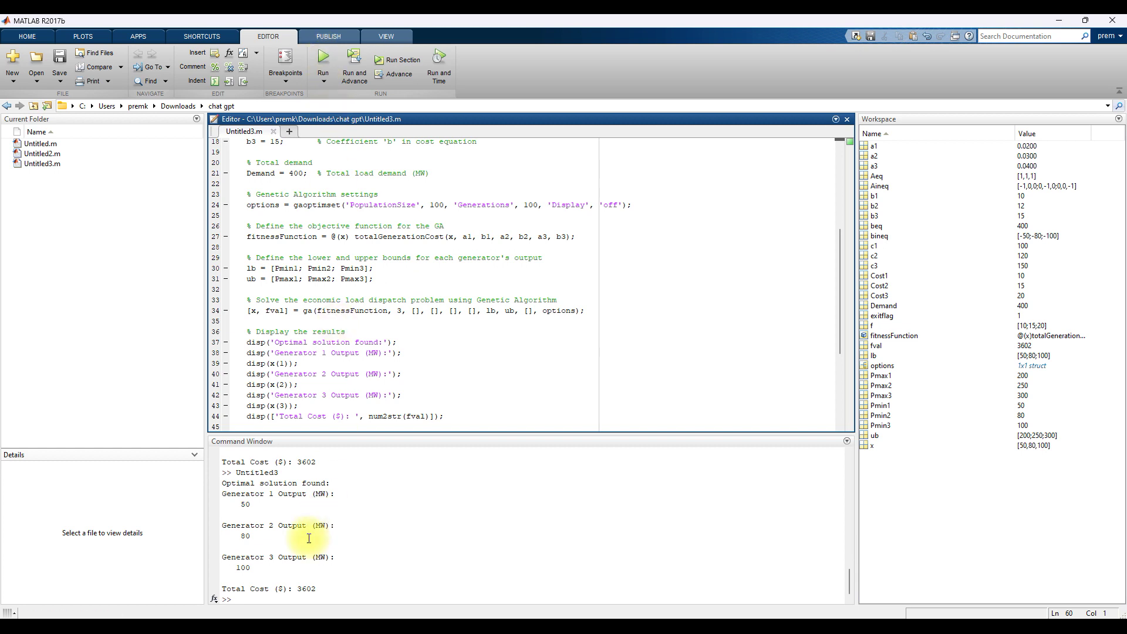
pyautogui.moveTo(245, 503); pyautogui.dragTo(287, 577)
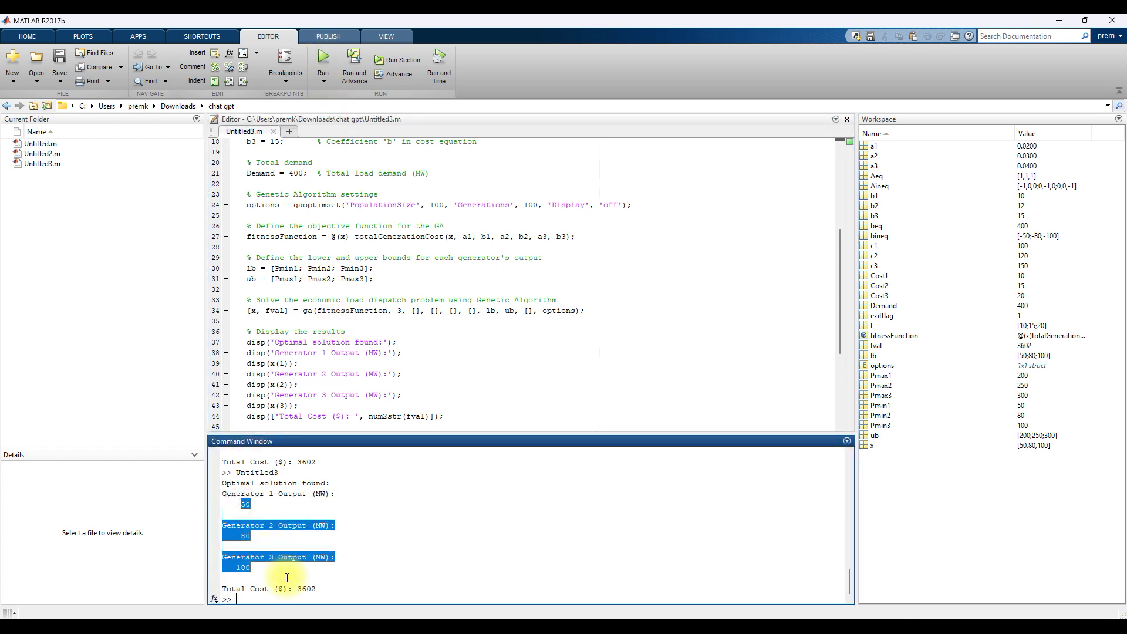
pyautogui.click(356, 289)
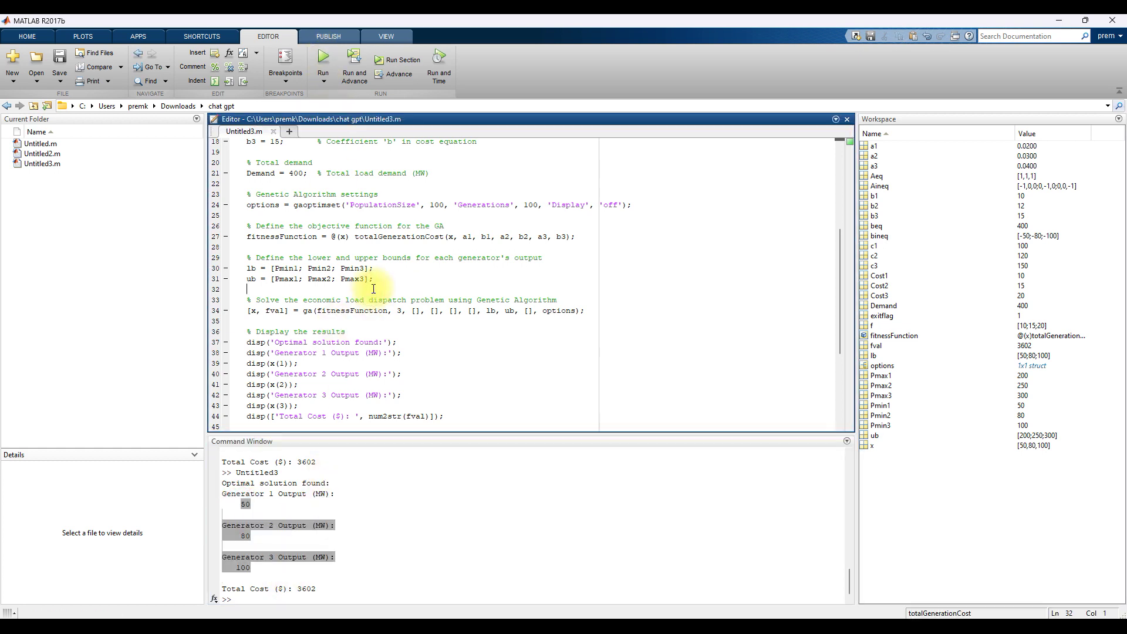
pyautogui.scroll(6, 356, 289)
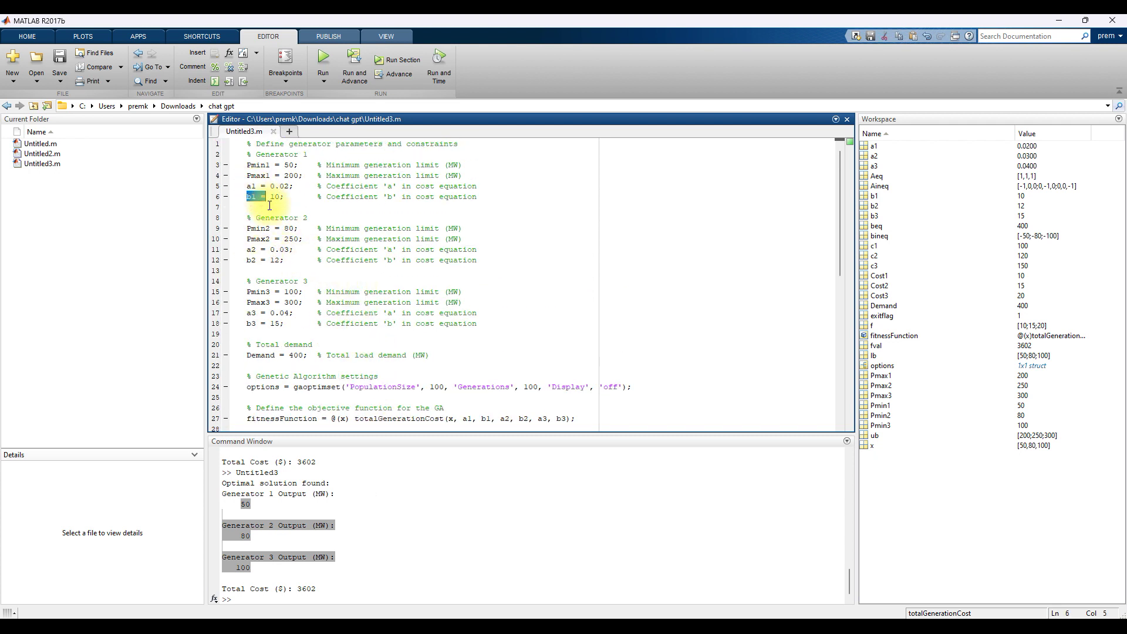
# - Review the a and b cost coefficients of generators 1, 2 and 3 in the script
pyautogui.click(249, 187)
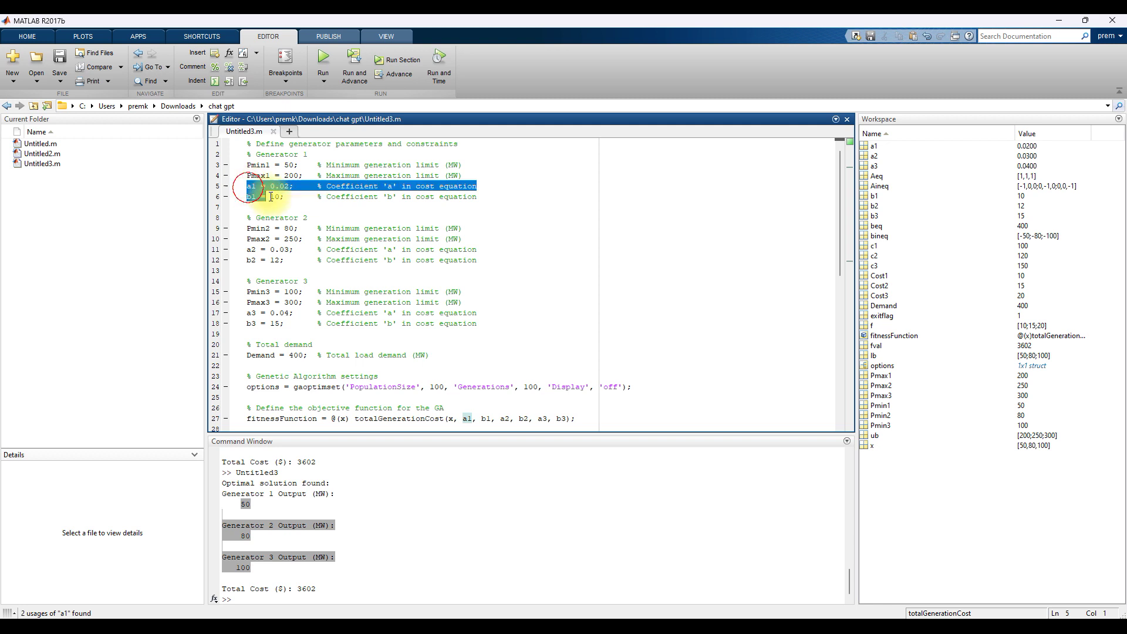
pyautogui.moveTo(249, 186); pyautogui.dragTo(449, 208)
pyautogui.moveTo(248, 250); pyautogui.dragTo(476, 261)
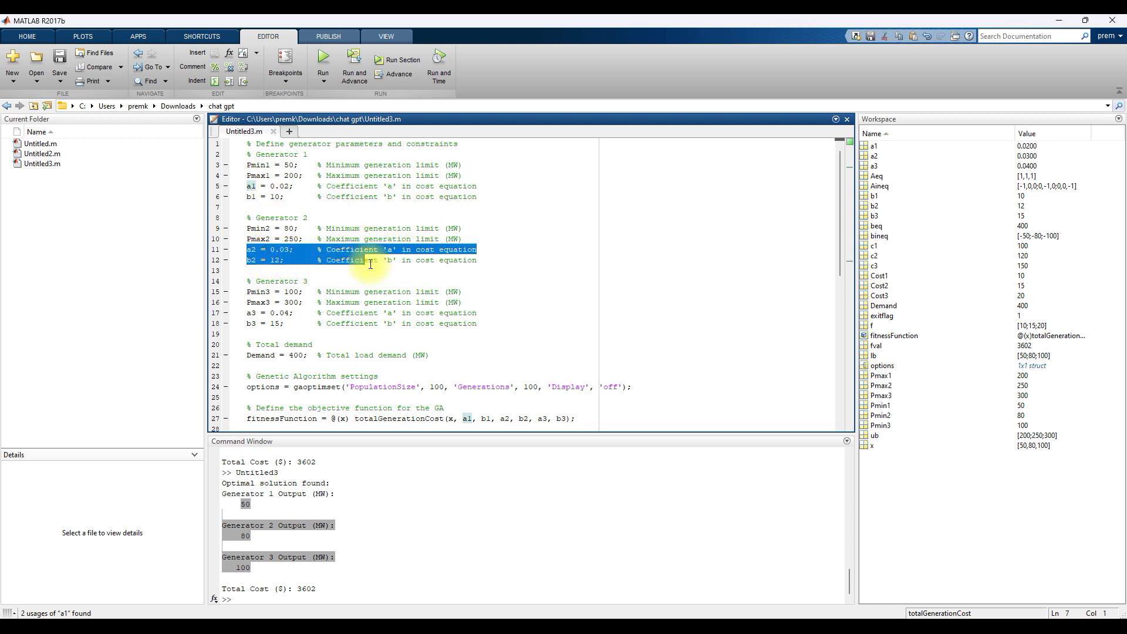
pyautogui.moveTo(248, 313); pyautogui.dragTo(477, 326)
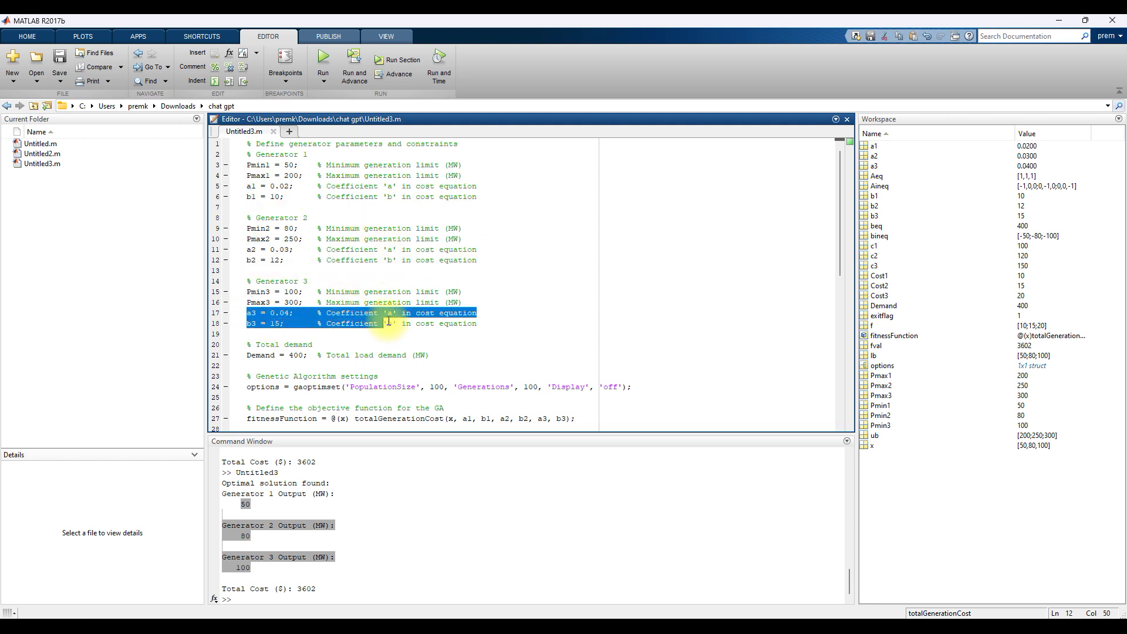
pyautogui.click(328, 313)
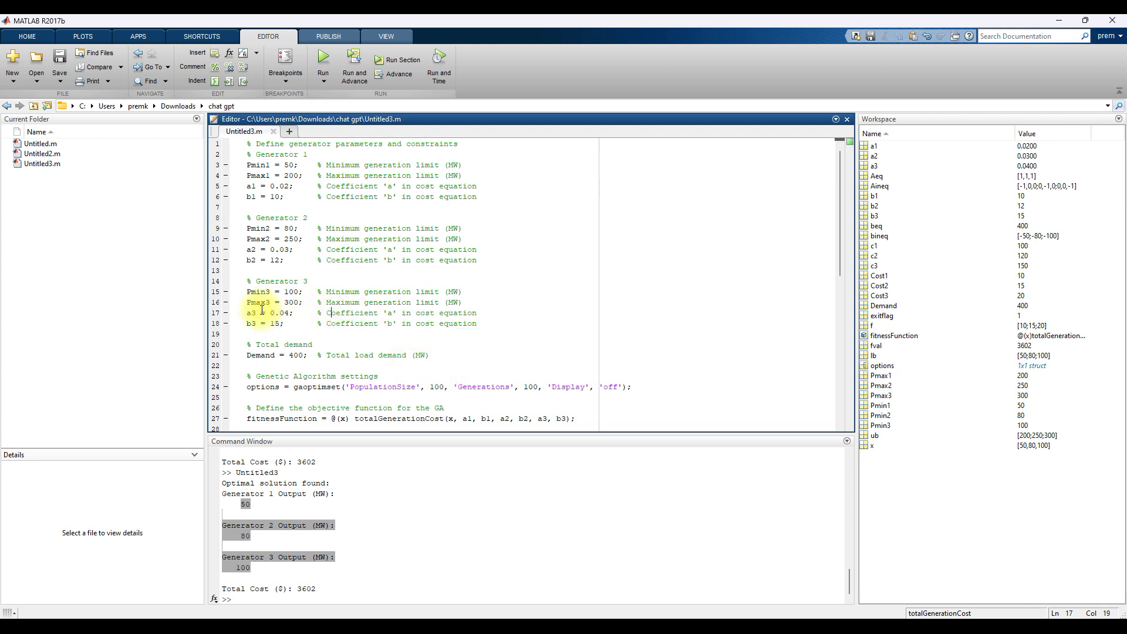
# - Reopen Untitled2.m and compare its generator 1 a1, b1 coefficients, then hide MATLAB
pyautogui.doubleClick(40, 154)
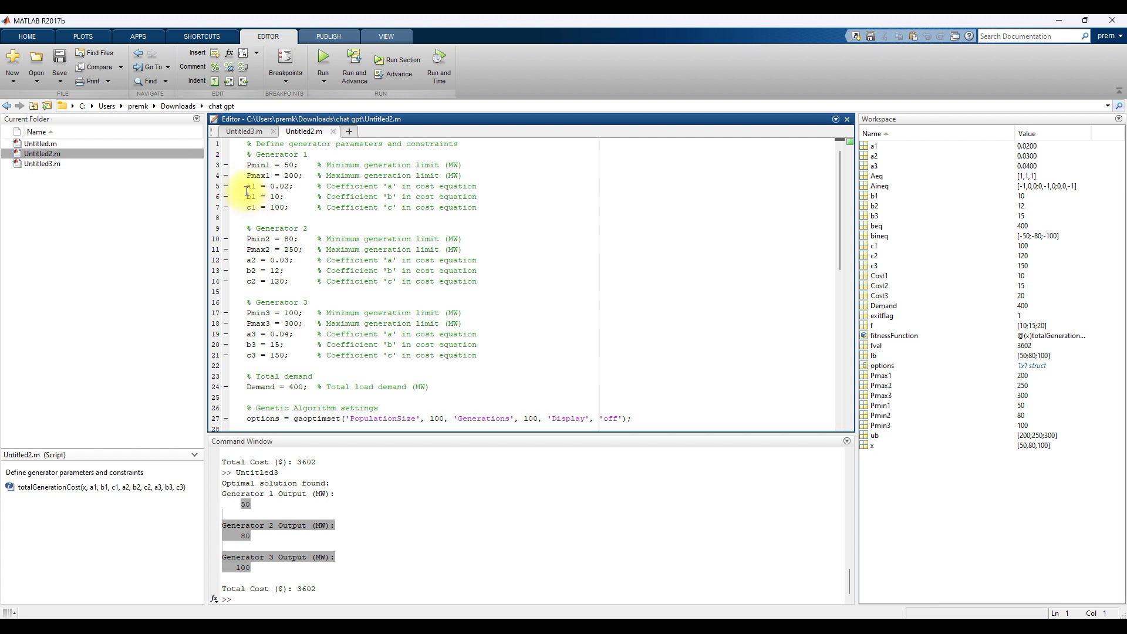
pyautogui.moveTo(247, 186); pyautogui.dragTo(467, 229)
pyautogui.click(403, 271)
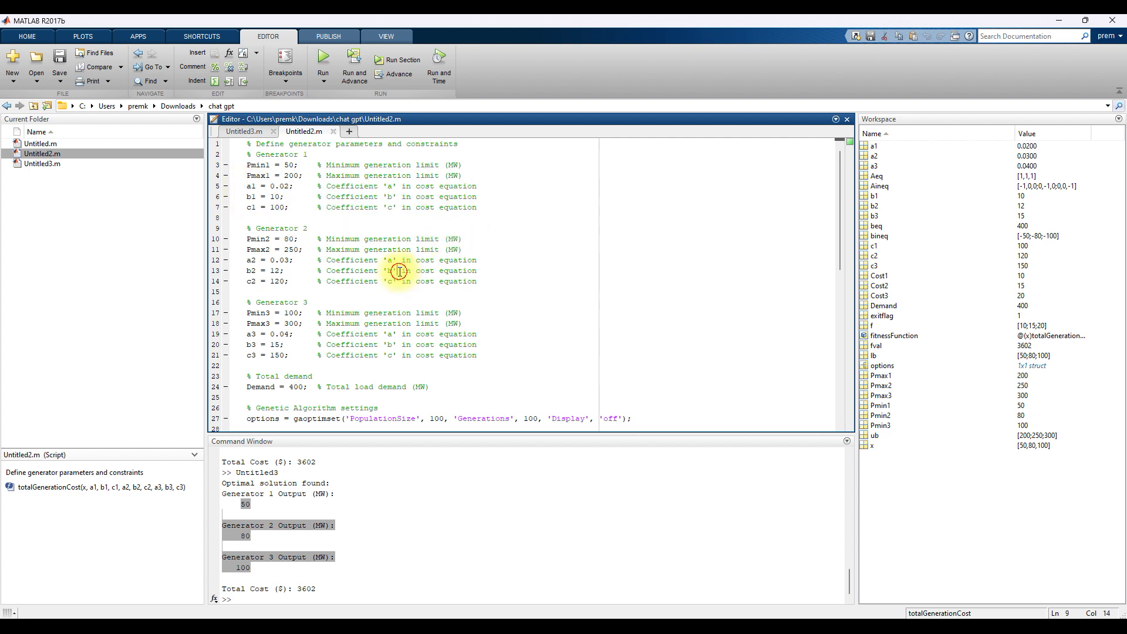
pyautogui.moveTo(247, 186); pyautogui.dragTo(287, 198)
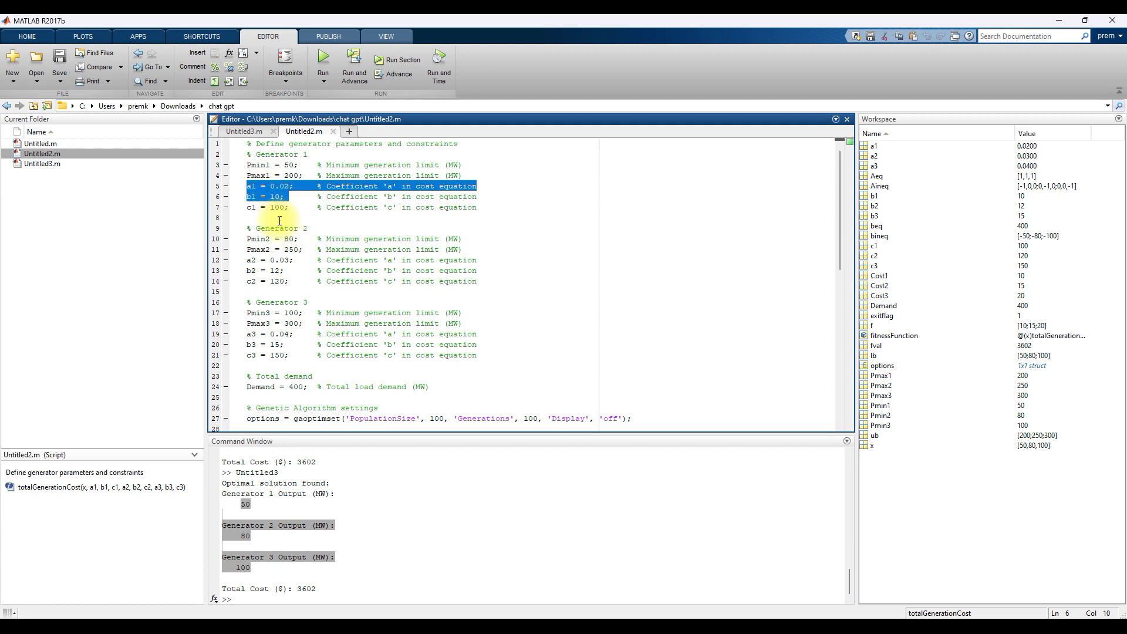
pyautogui.scroll(-4, 290, 237)
pyautogui.scroll(-4, 326, 242)
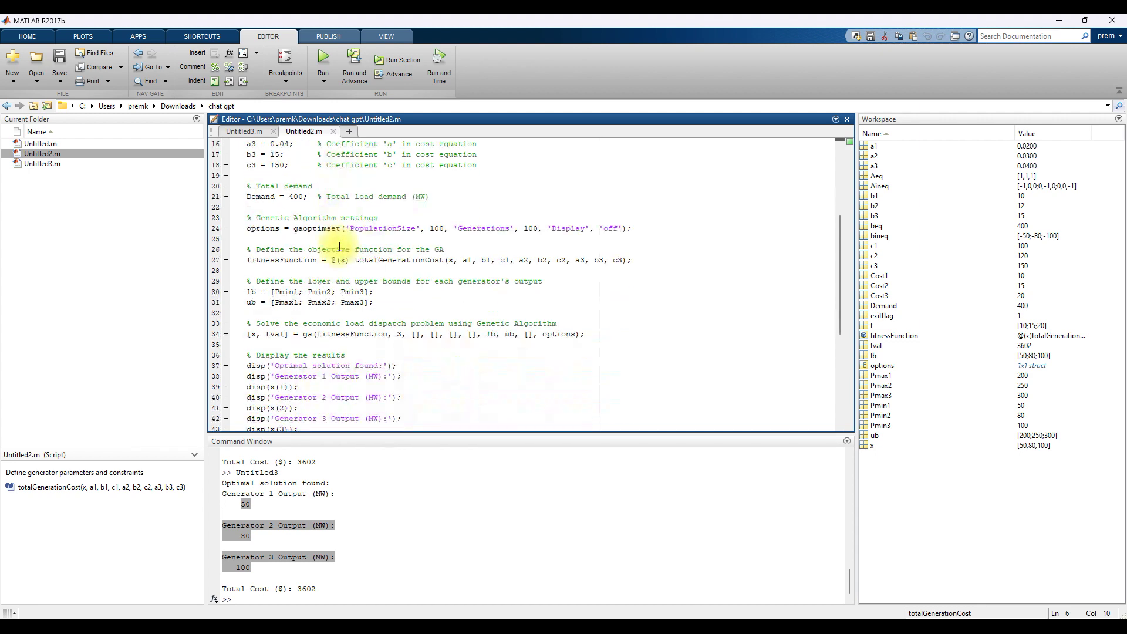
pyautogui.scroll(-3, 340, 248)
pyautogui.scroll(-1, 339, 248)
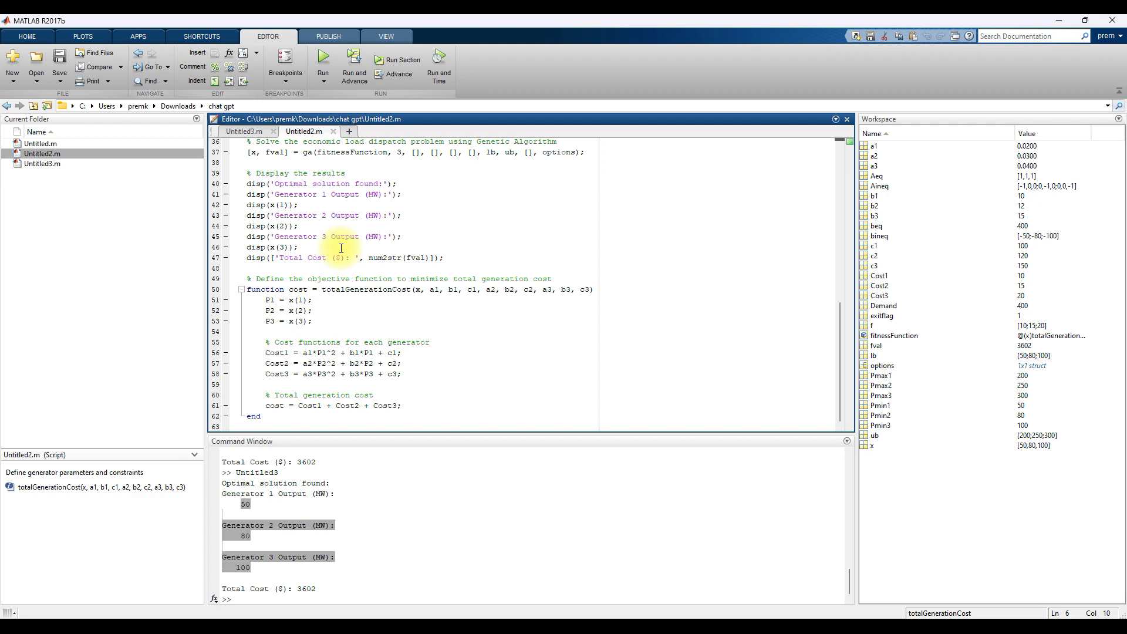
pyautogui.click(1059, 19)
pyautogui.scroll(-4, 568, 324)
pyautogui.scroll(-3, 567, 324)
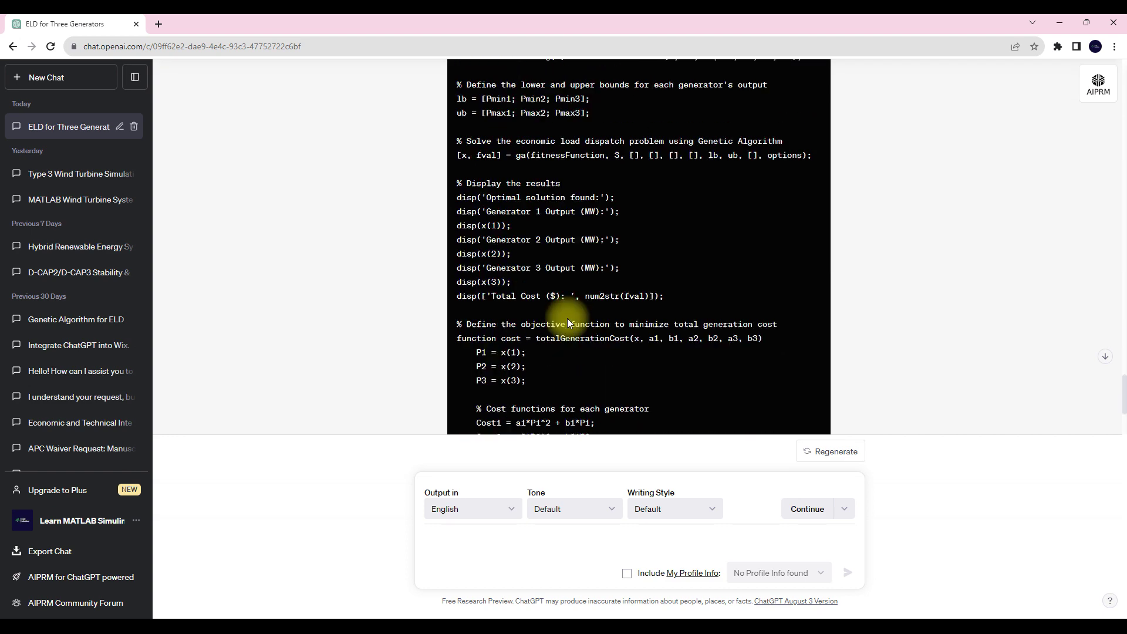
pyautogui.scroll(-3, 568, 324)
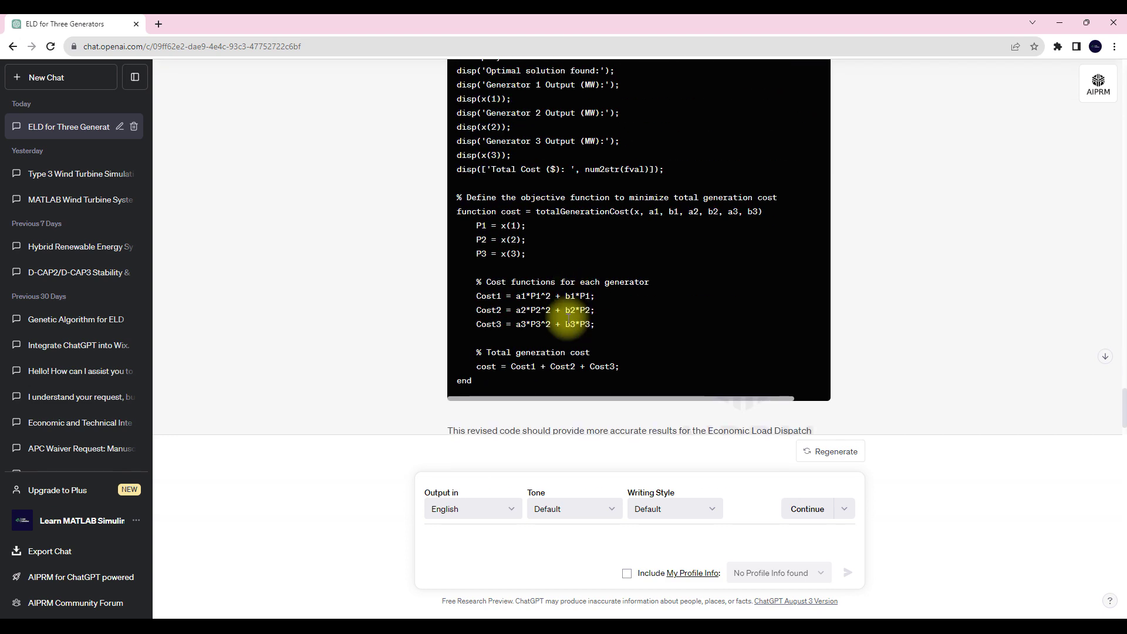